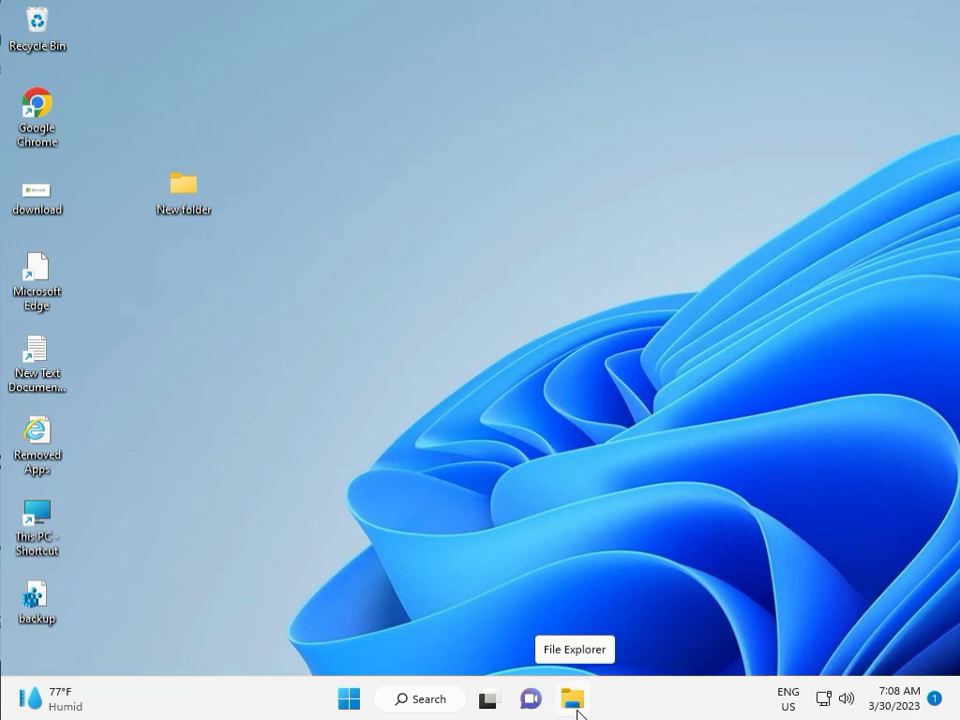
- Open the list of other troubleshooters under the System troubleshoot options in Windows Settings
left_click(349, 698)
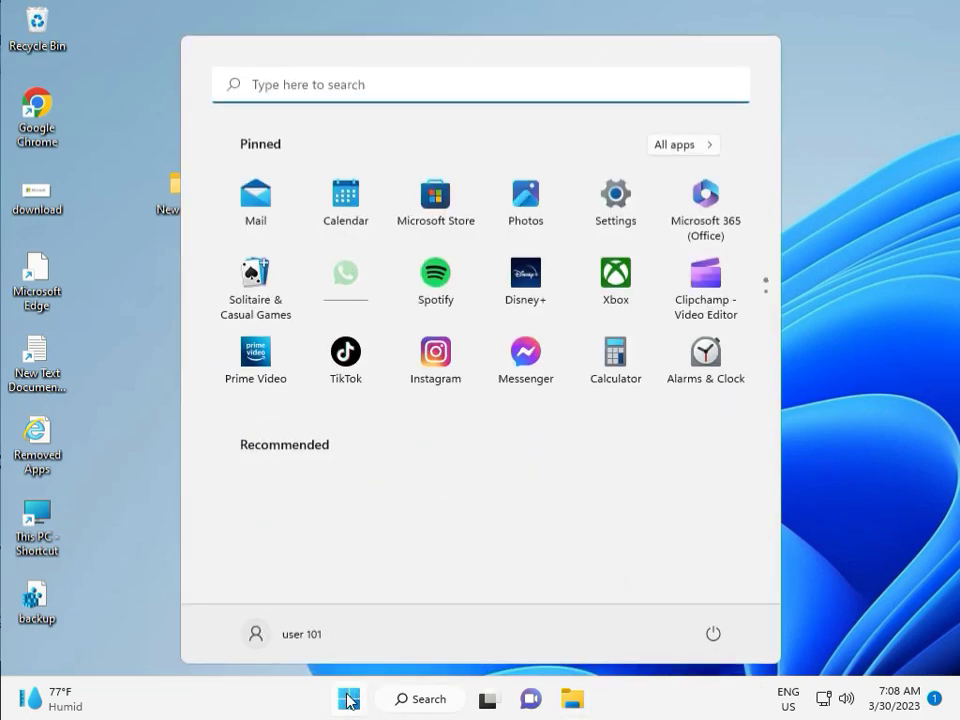
left_click(616, 196)
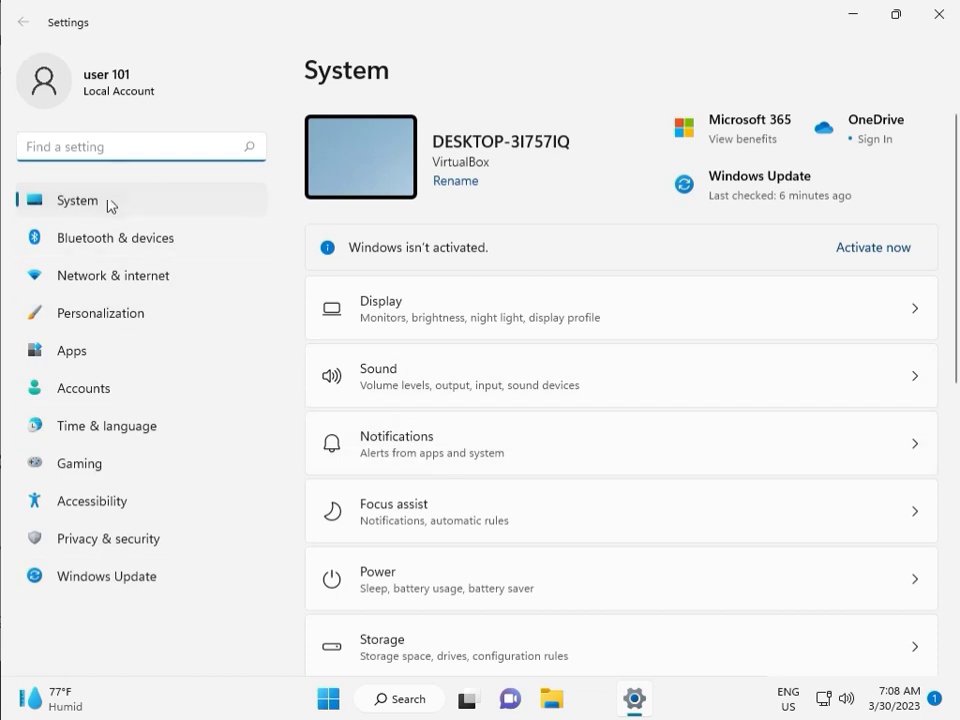
scroll(476, 508, "down", 3)
scroll(482, 540, "down", 1)
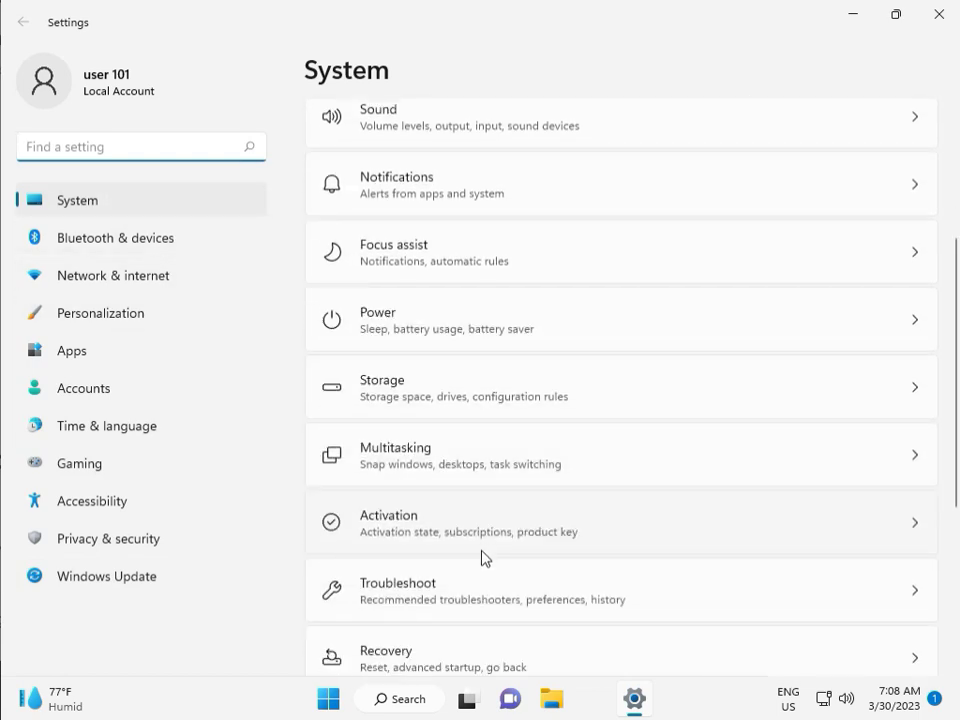
left_click(490, 595)
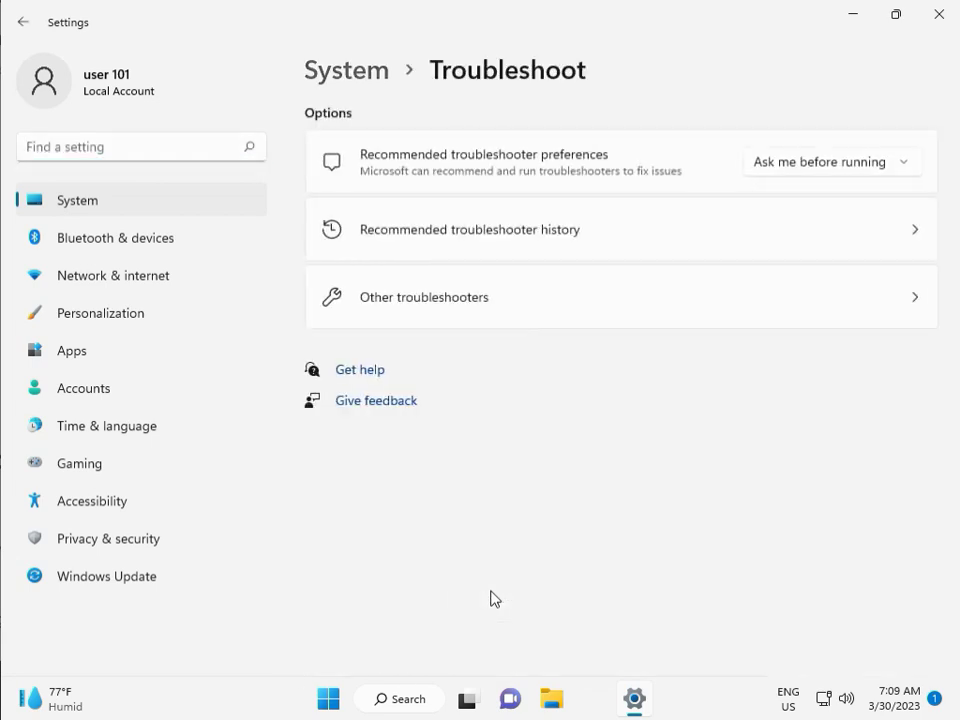
left_click(416, 300)
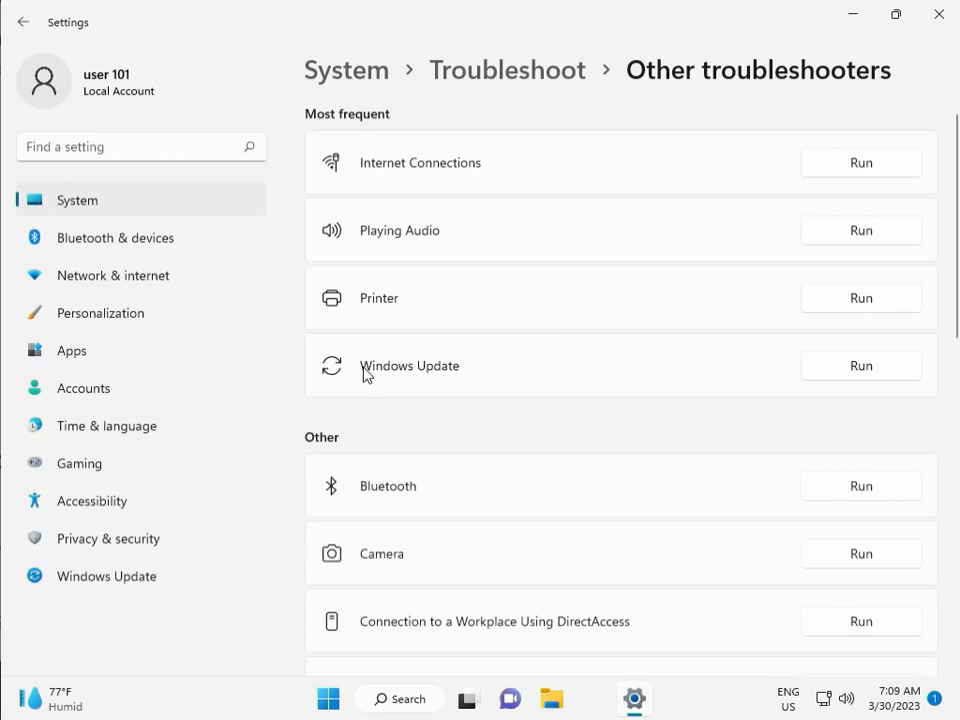
- Run the Windows Update troubleshooter through to completion, then close it and Settings
left_click(857, 370)
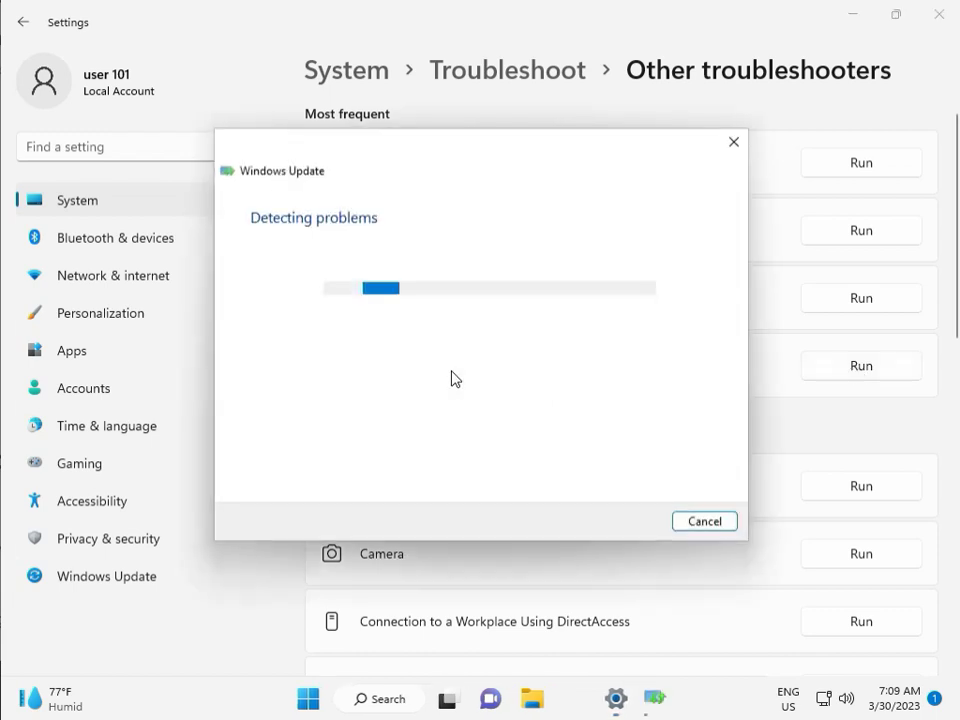
left_click_drag(453, 157, 326, 114)
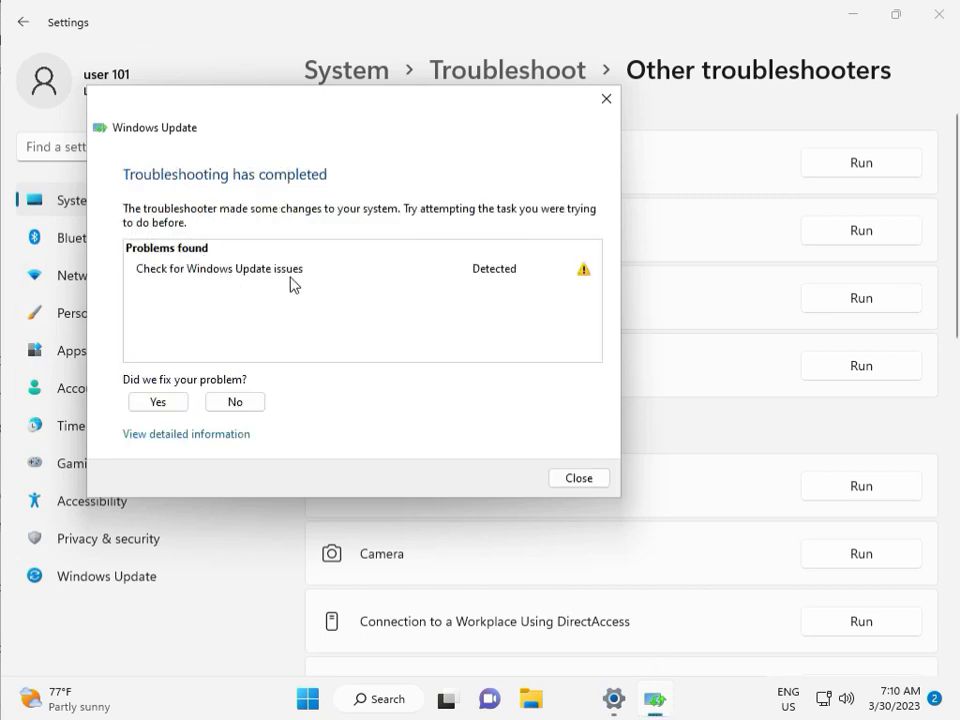
left_click(579, 479)
left_click(949, 28)
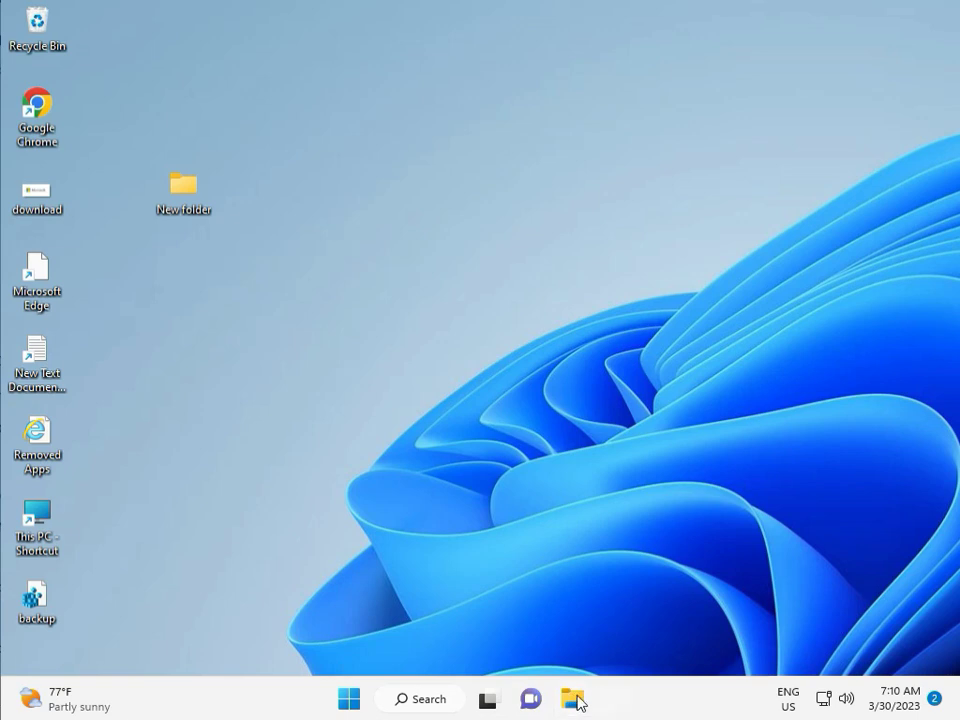
- Switch to File Explorer and open the Windows folder on Local Disk (C:)
left_click(572, 702)
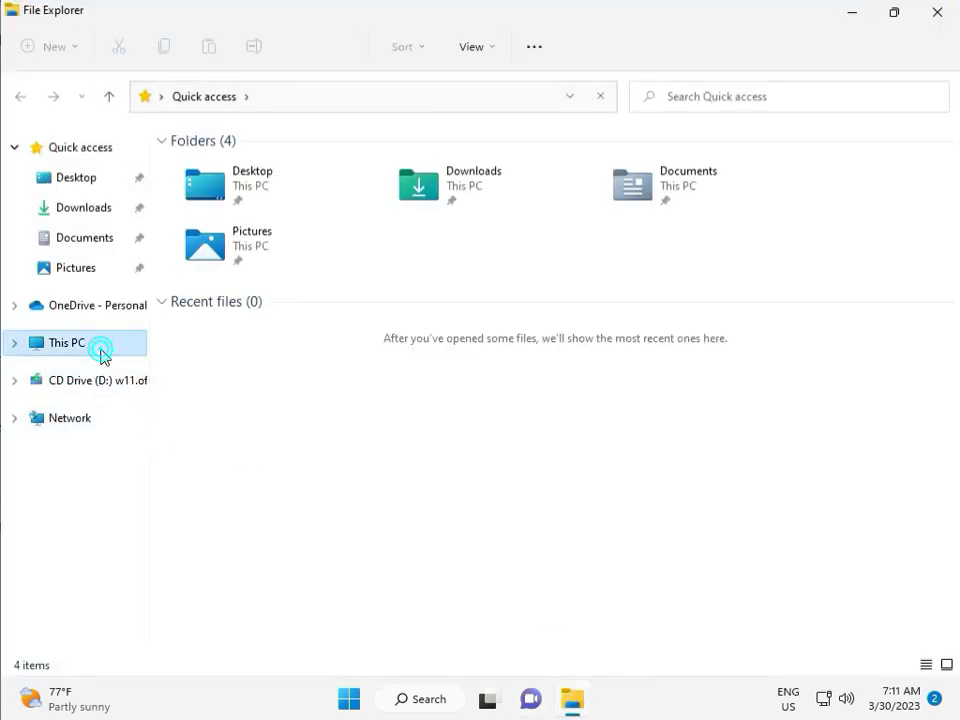
left_click(102, 355)
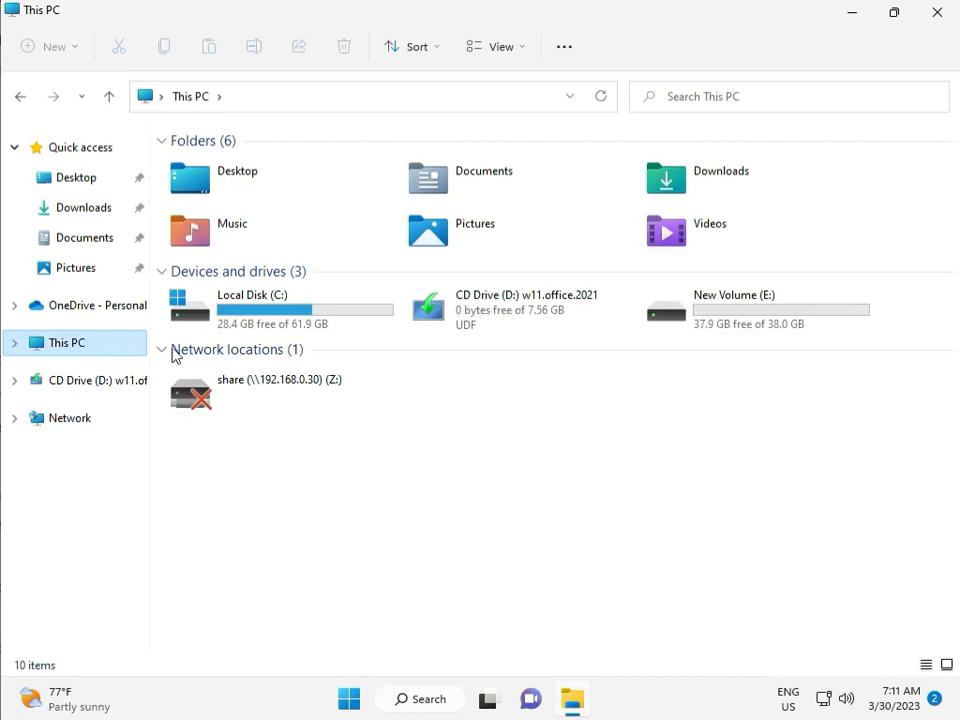
double_click(302, 313)
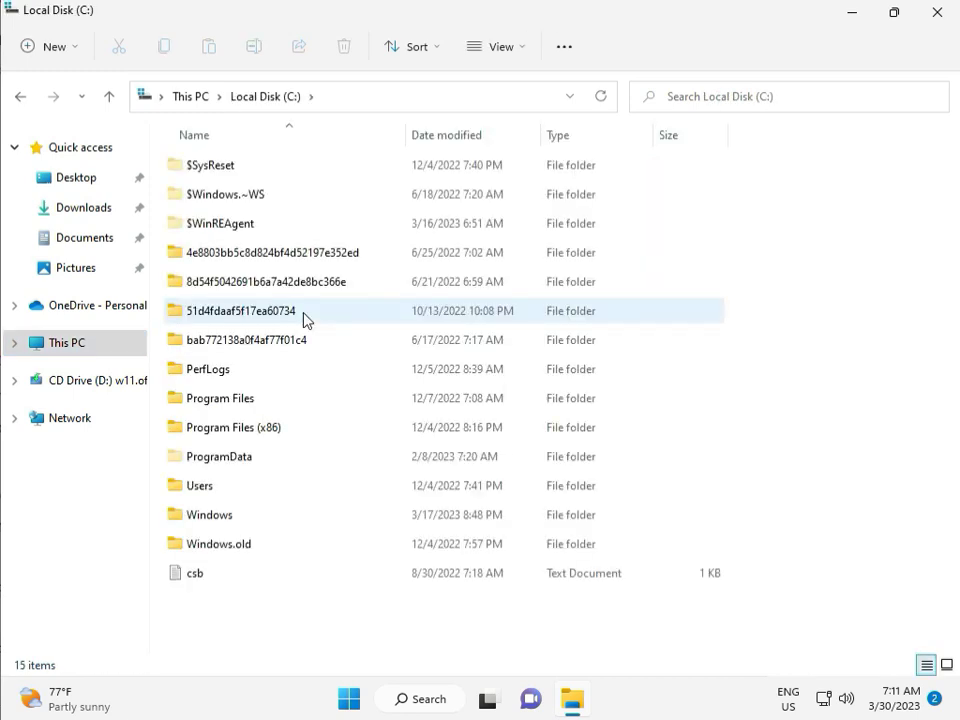
left_click(247, 517)
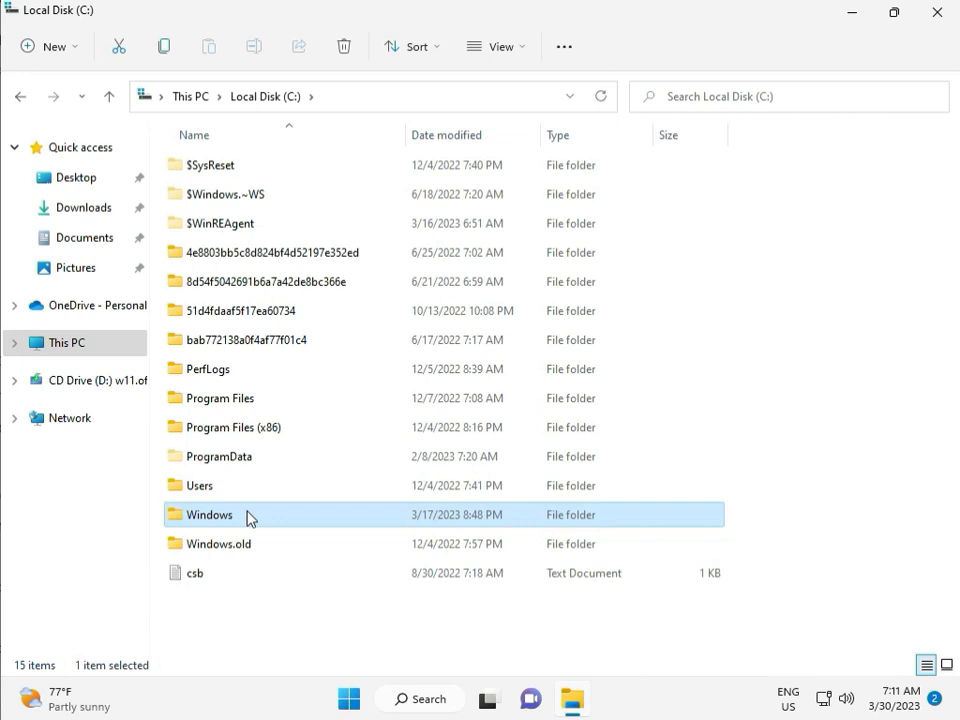
double_click(247, 515)
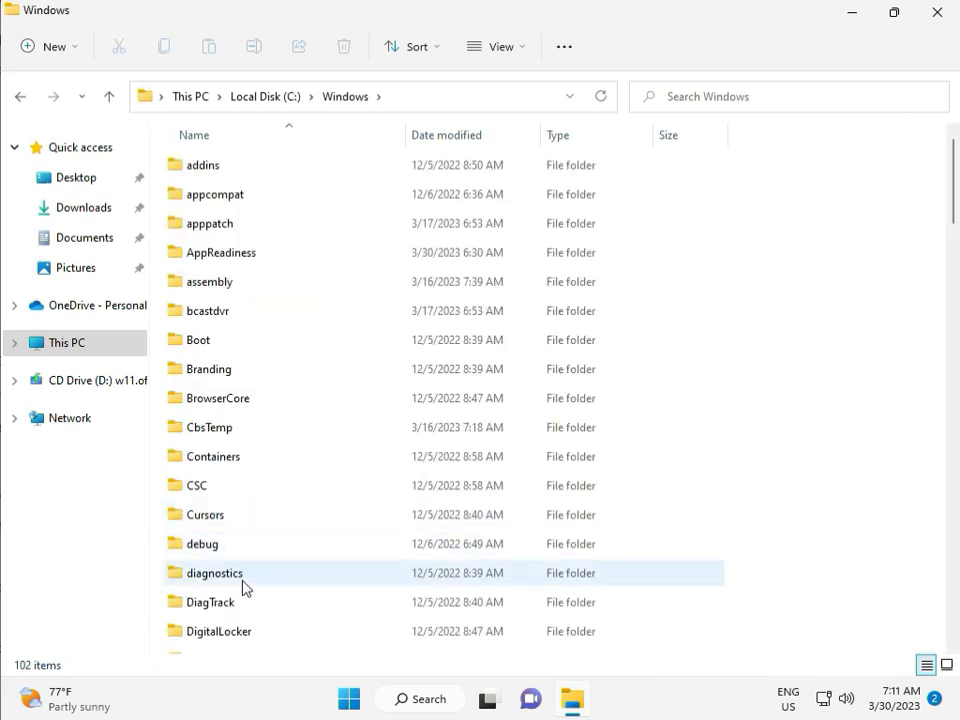
- Open the Download folder inside the SoftwareDistribution folder
scroll(349, 572, "down", 8)
scroll(349, 572, "down", 3)
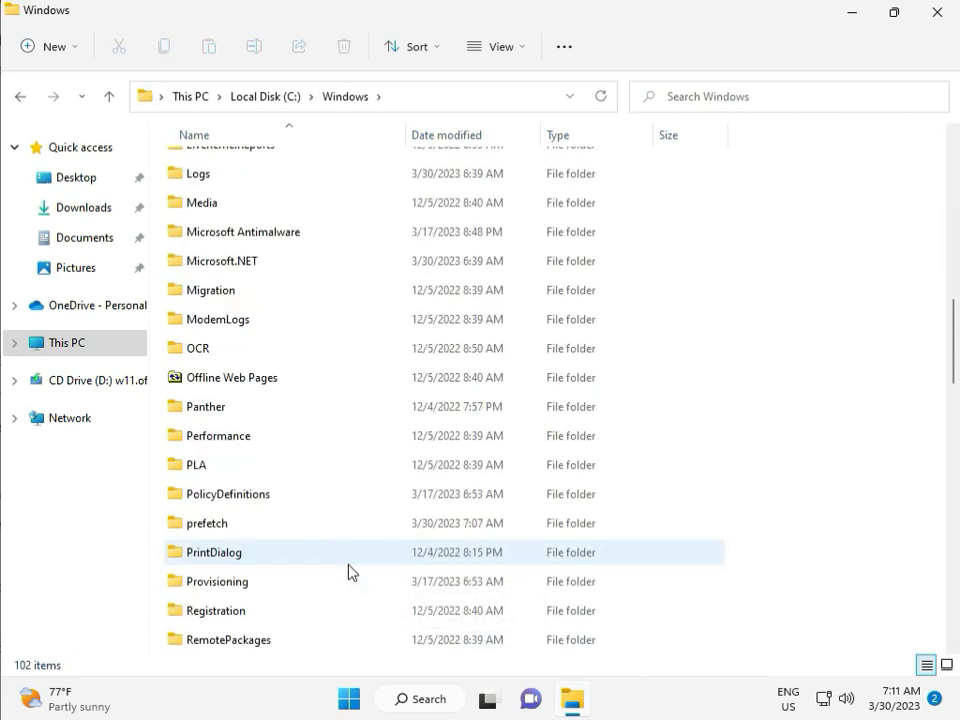
scroll(349, 572, "down", 4)
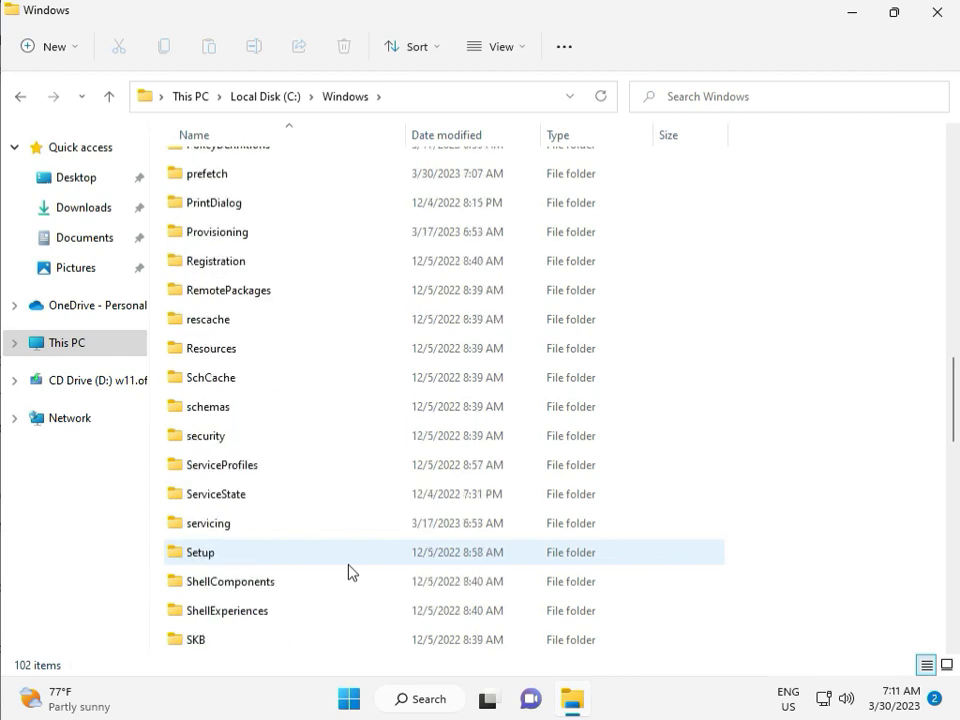
scroll(345, 568, "down", 2)
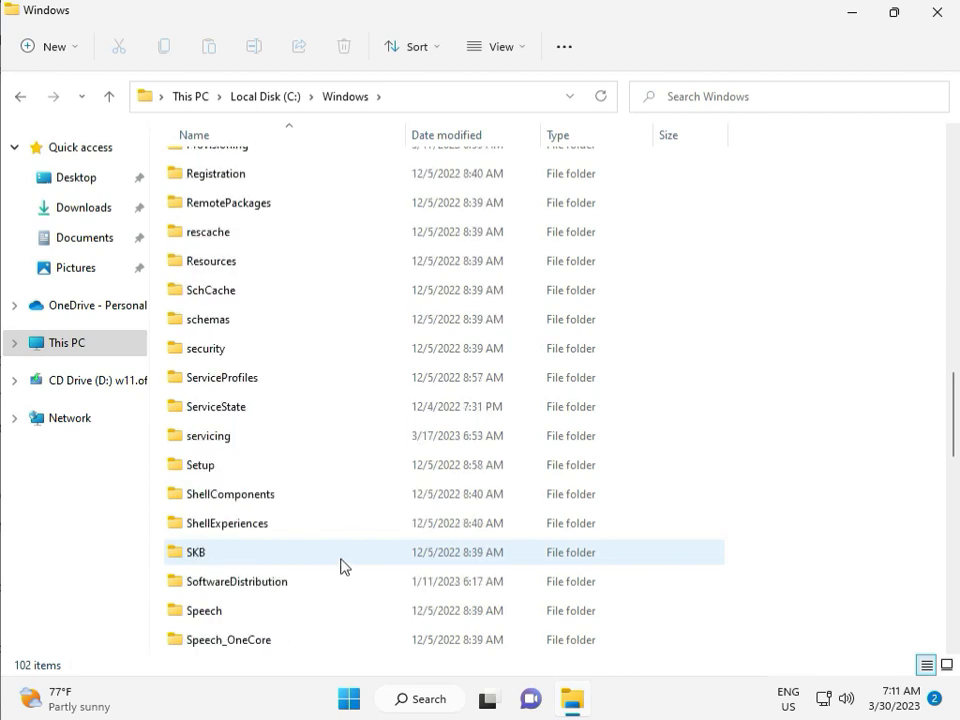
left_click(262, 497)
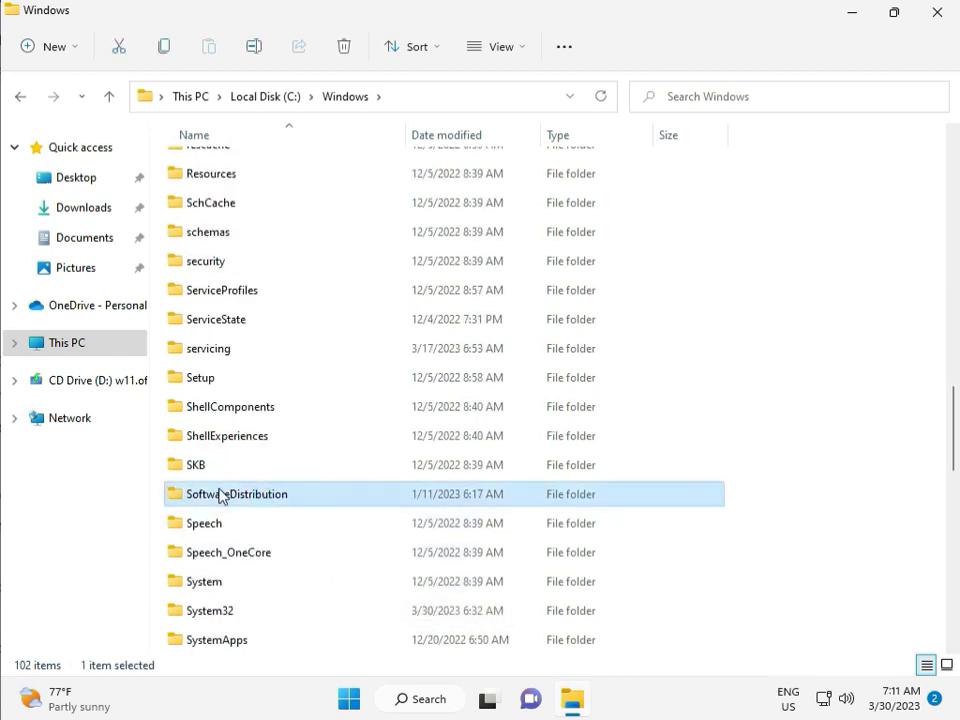
double_click(247, 496)
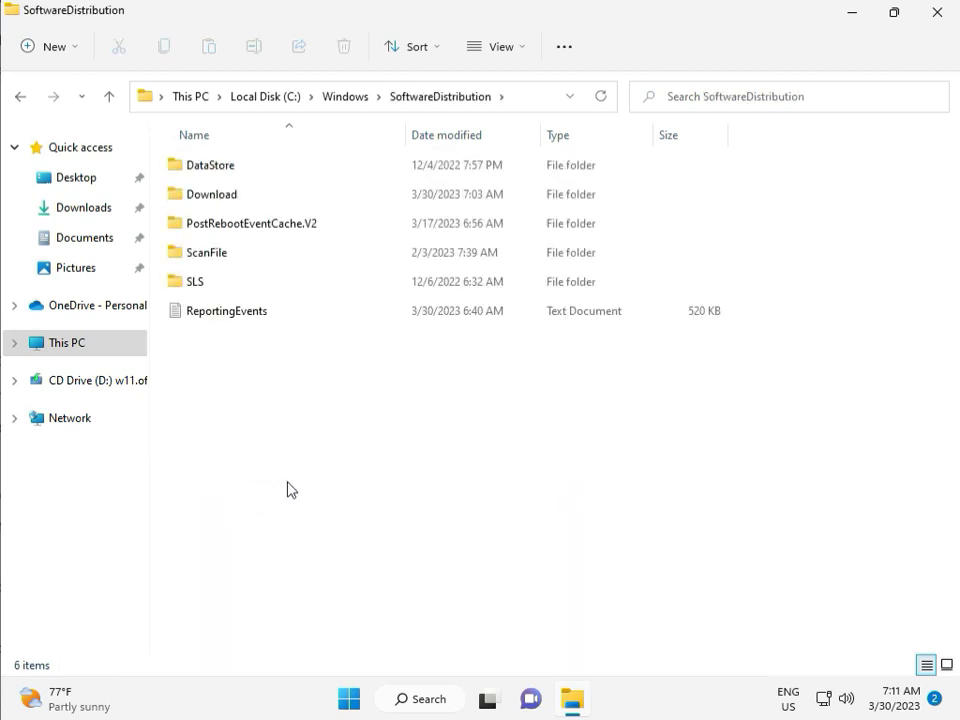
mouse_move(498, 716)
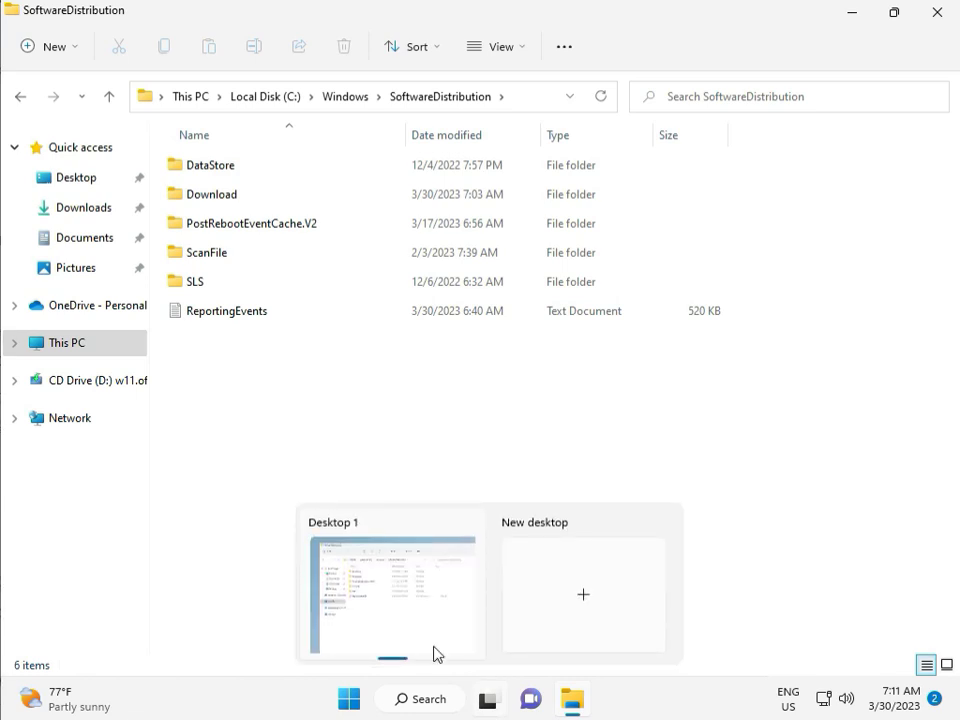
left_click(289, 411)
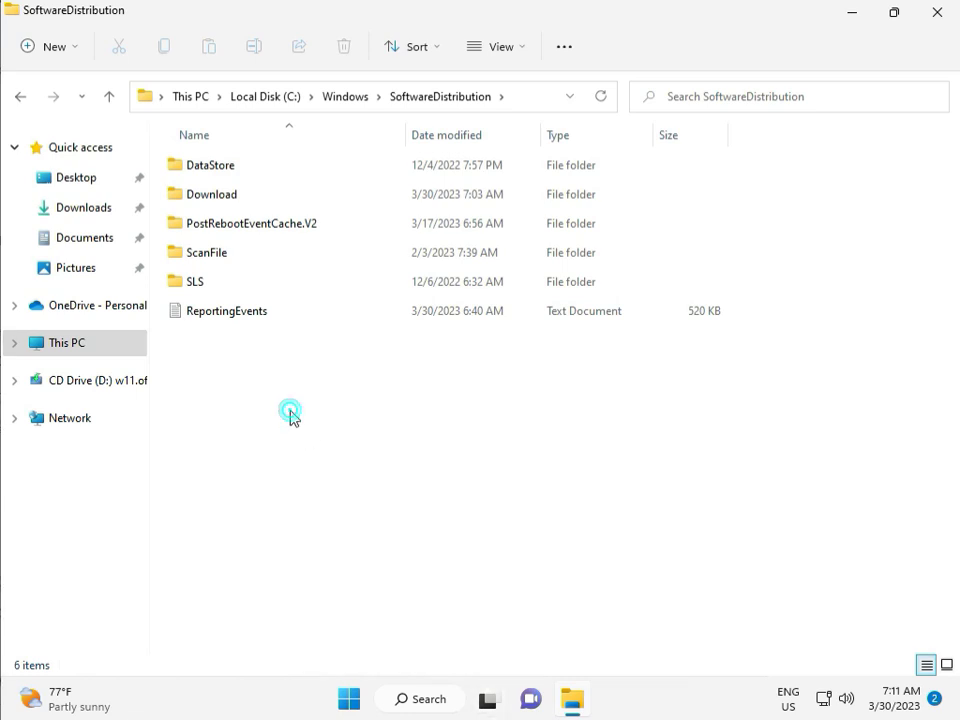
double_click(245, 196)
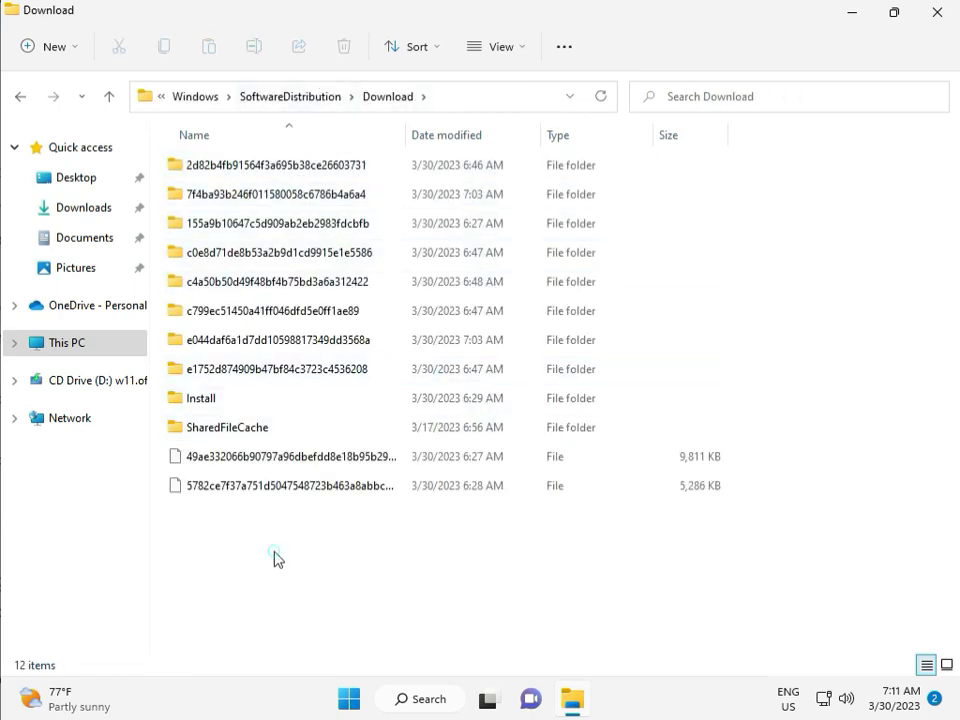
- Delete everything in the Download folder, granting administrator permission for all current items, and close File Explorer
left_click_drag(274, 551, 285, 172)
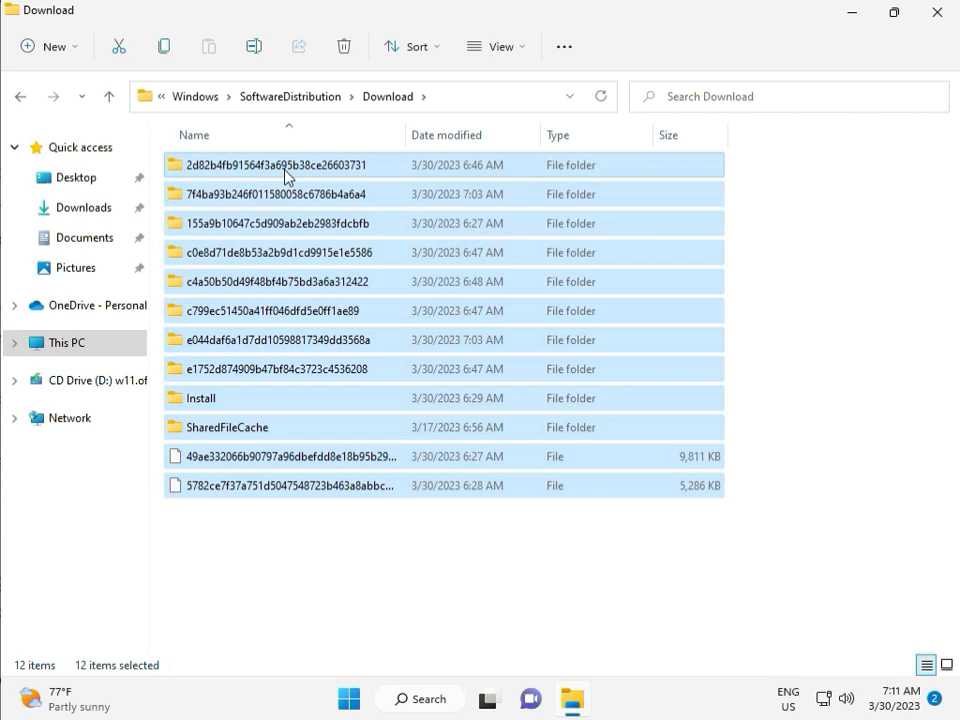
key("Delete")
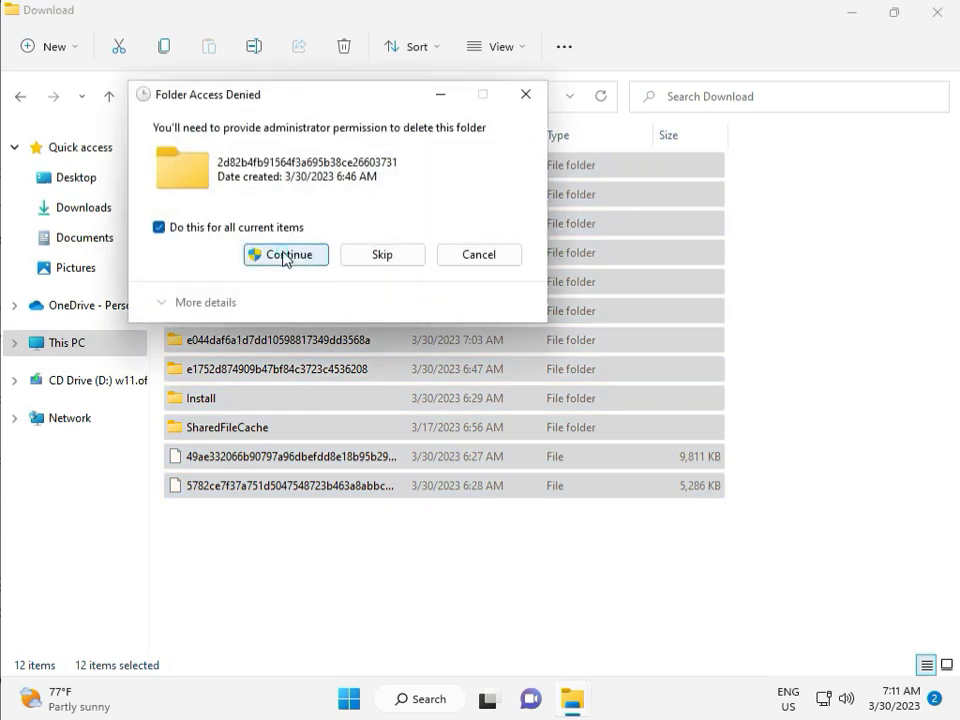
left_click(285, 255)
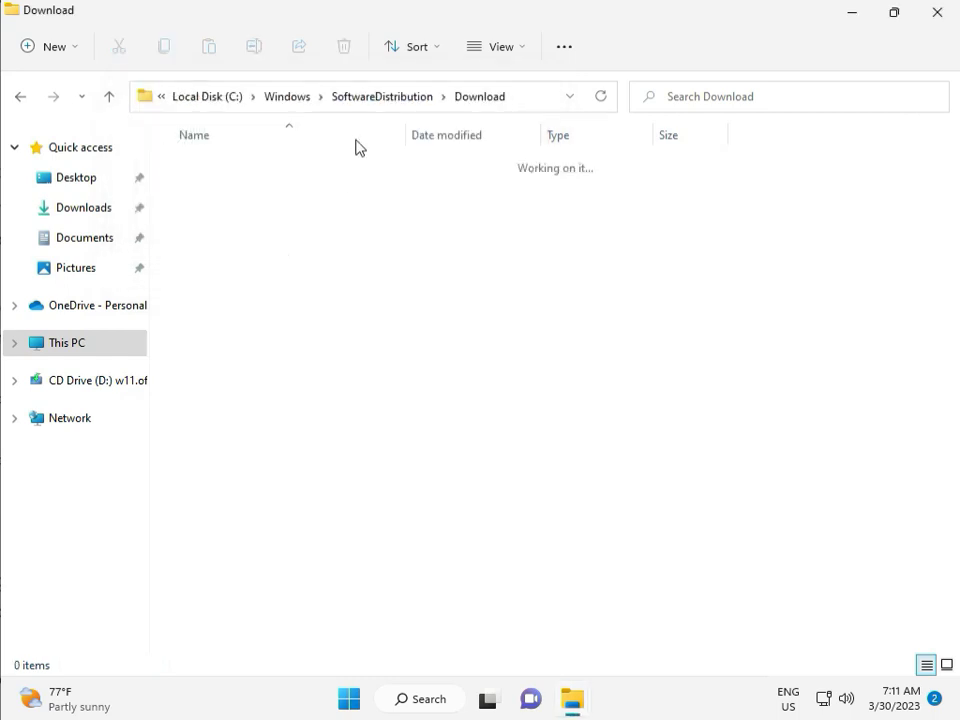
left_click(381, 96)
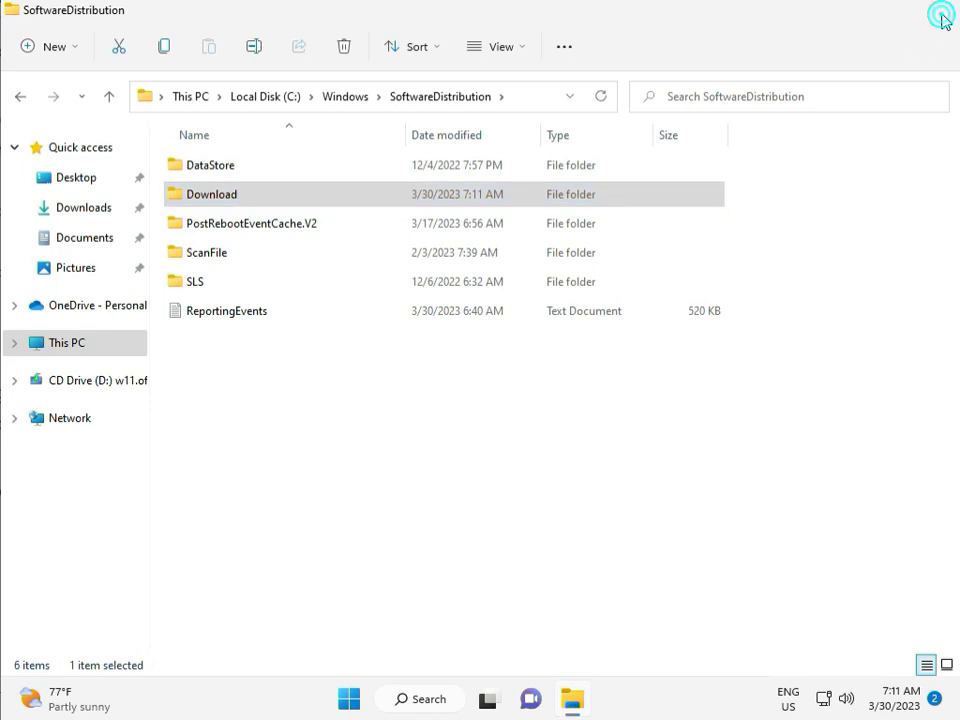
left_click(937, 14)
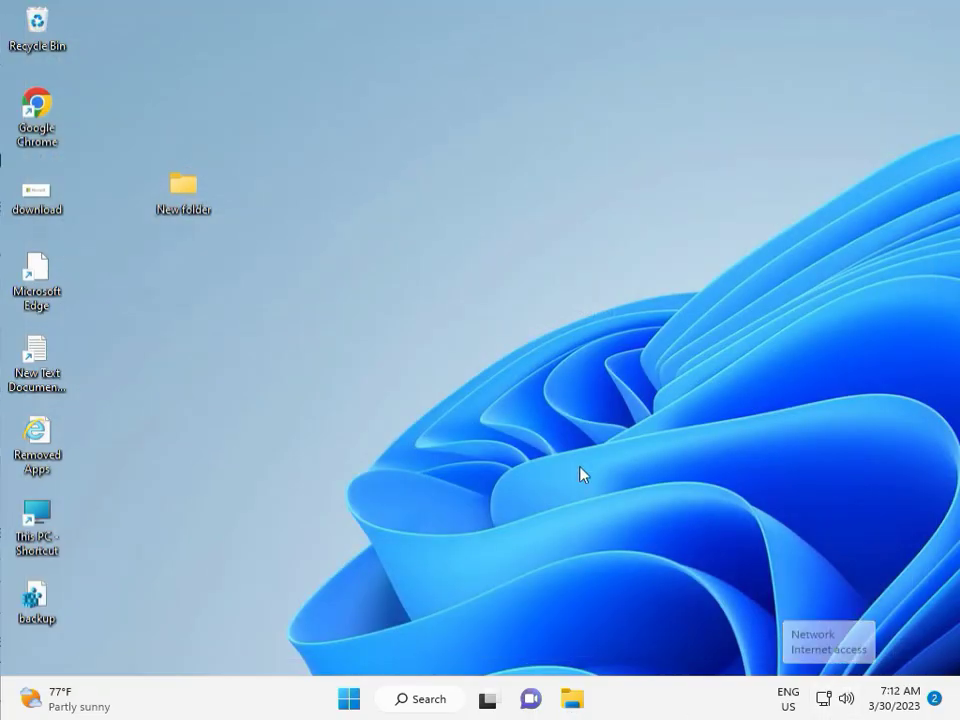
- Open the Services console by running services.msc
left_click(552, 403)
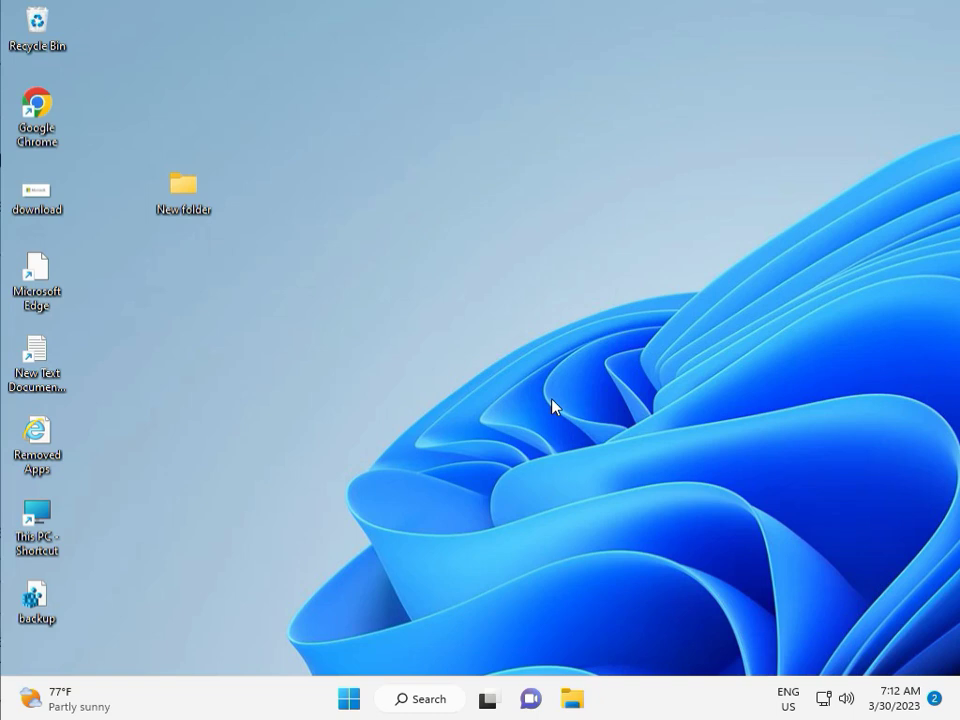
key("super+r")
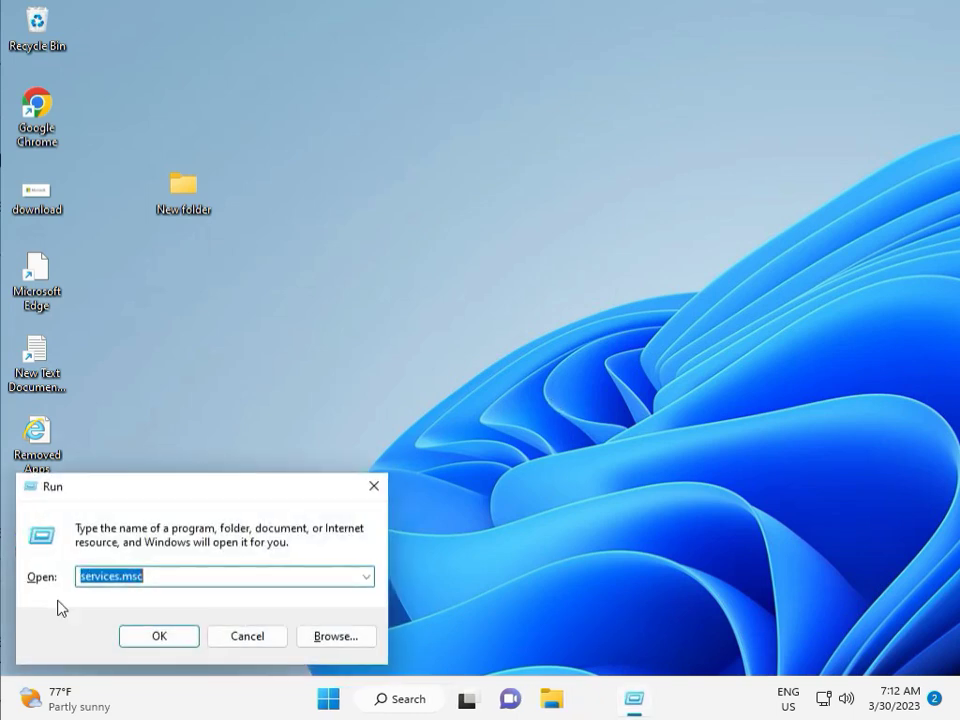
left_click(158, 635)
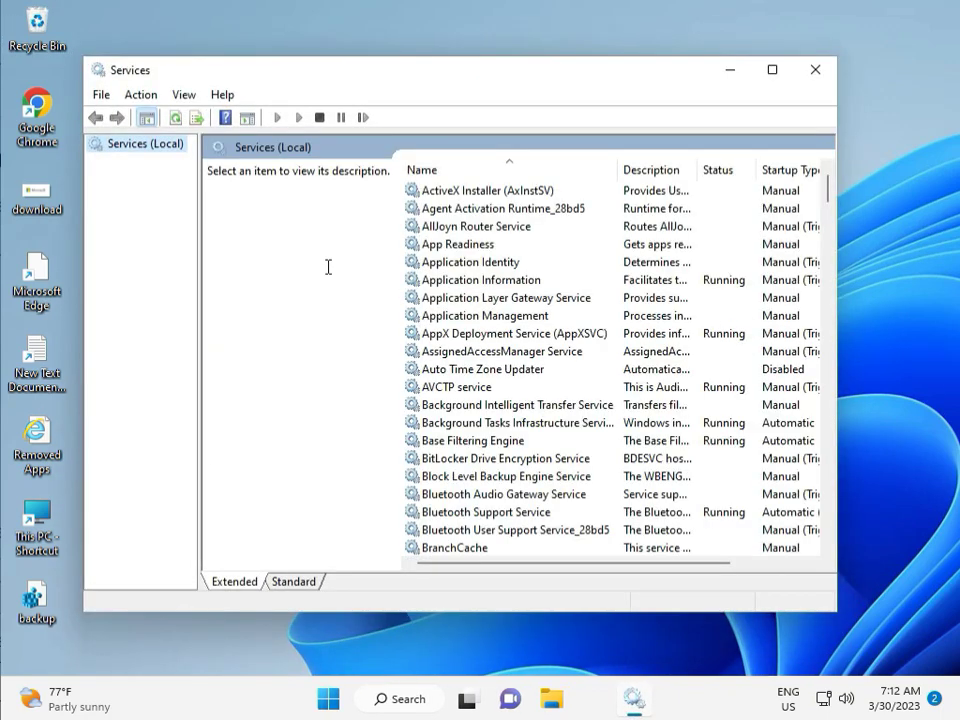
- Find the Windows Update service in the services list and try to stop it
left_click(531, 298)
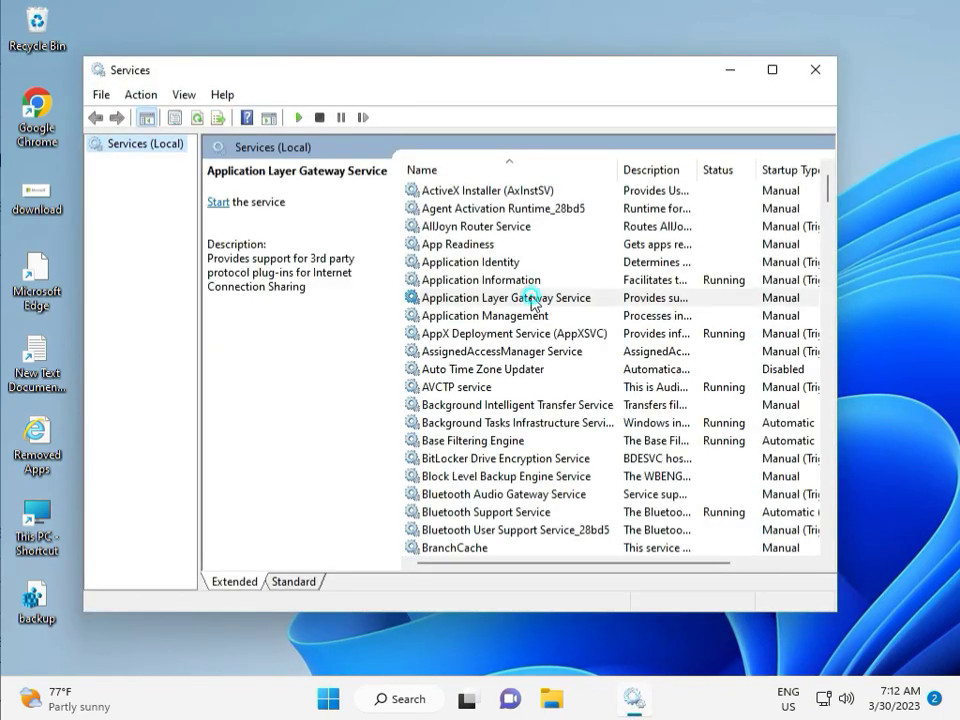
key("w")
scroll(494, 413, "down", 4)
scroll(492, 499, "down", 7)
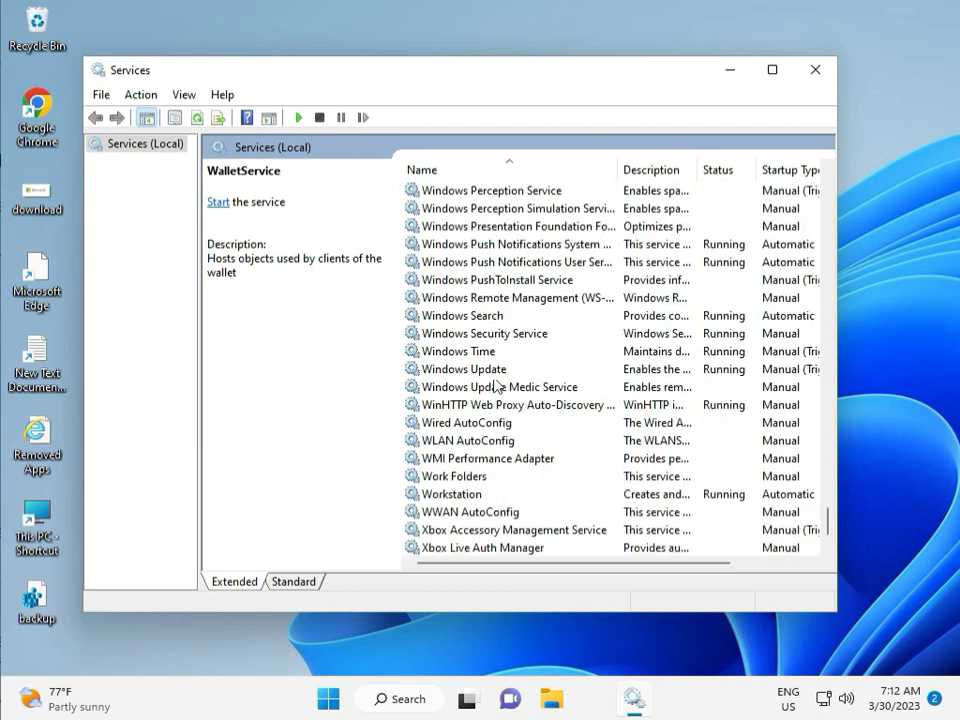
left_click(497, 369)
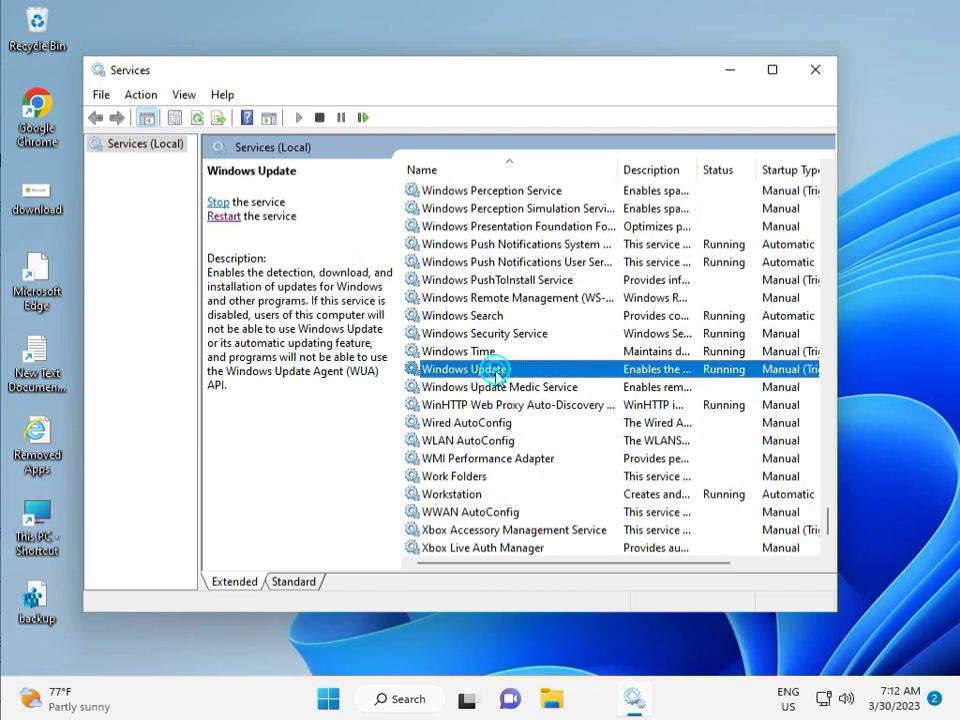
left_click(217, 201)
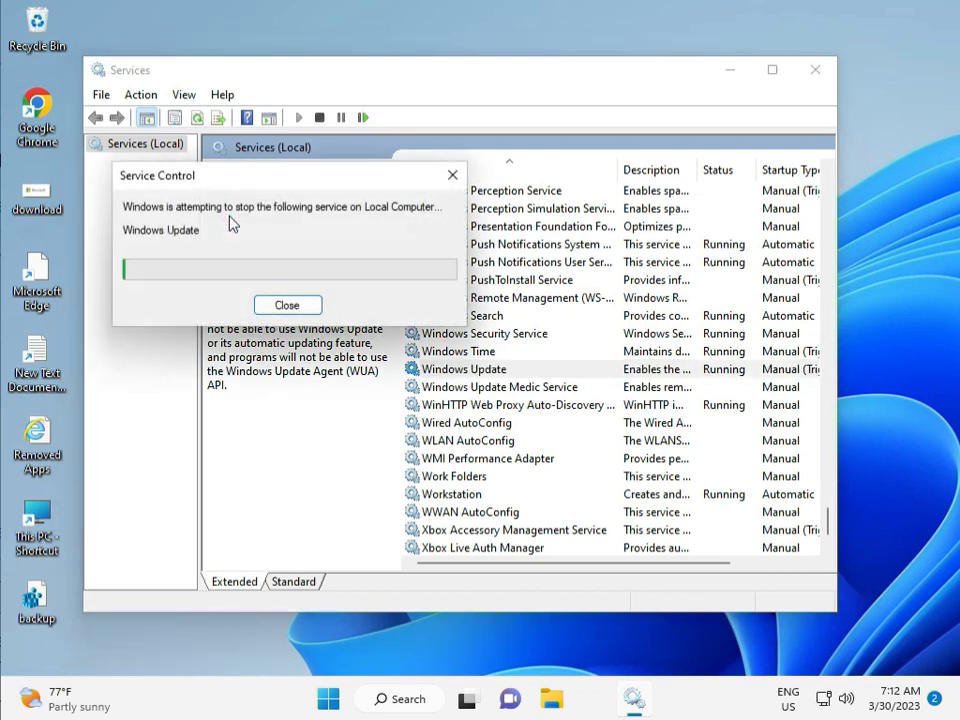
left_click(284, 302)
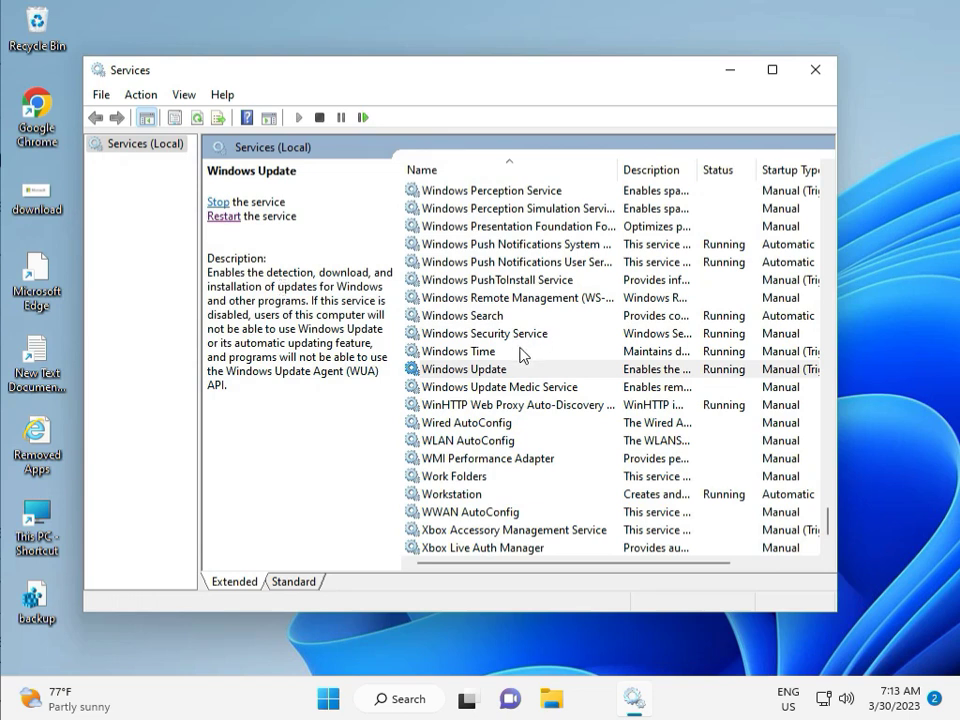
- Set the Windows Update service's startup type to Automatic, apply the change, and close the Services console
double_click(489, 370)
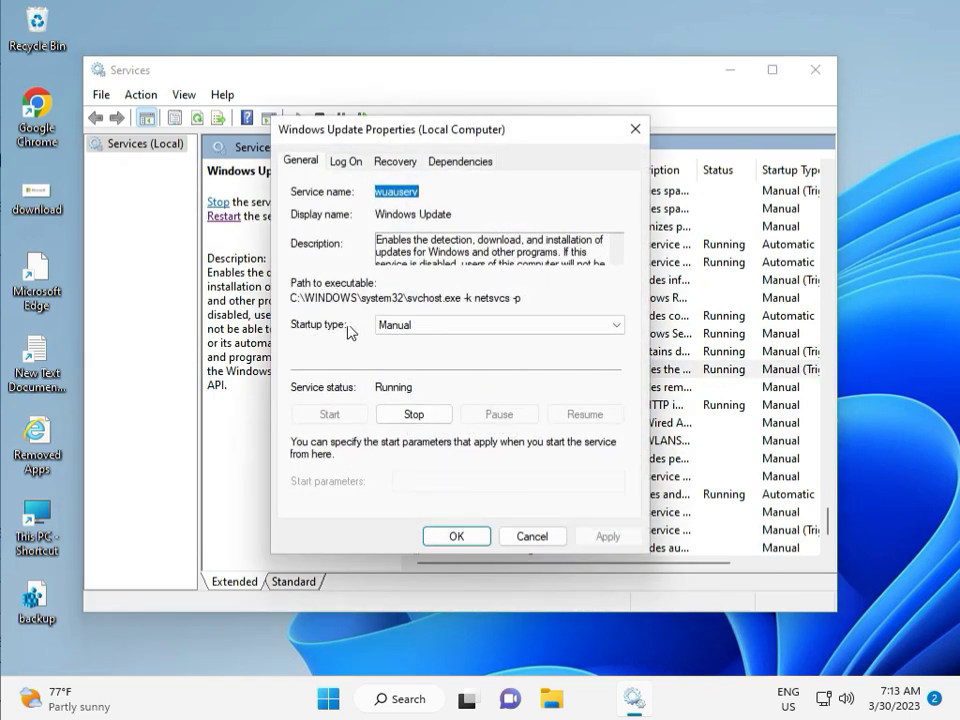
left_click(410, 324)
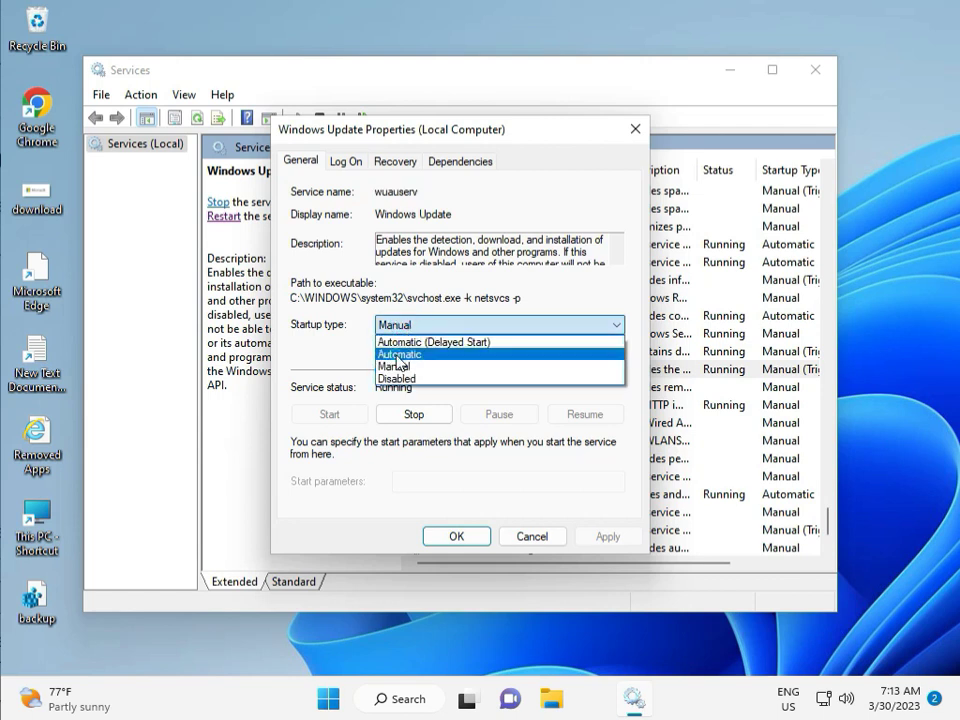
left_click(398, 356)
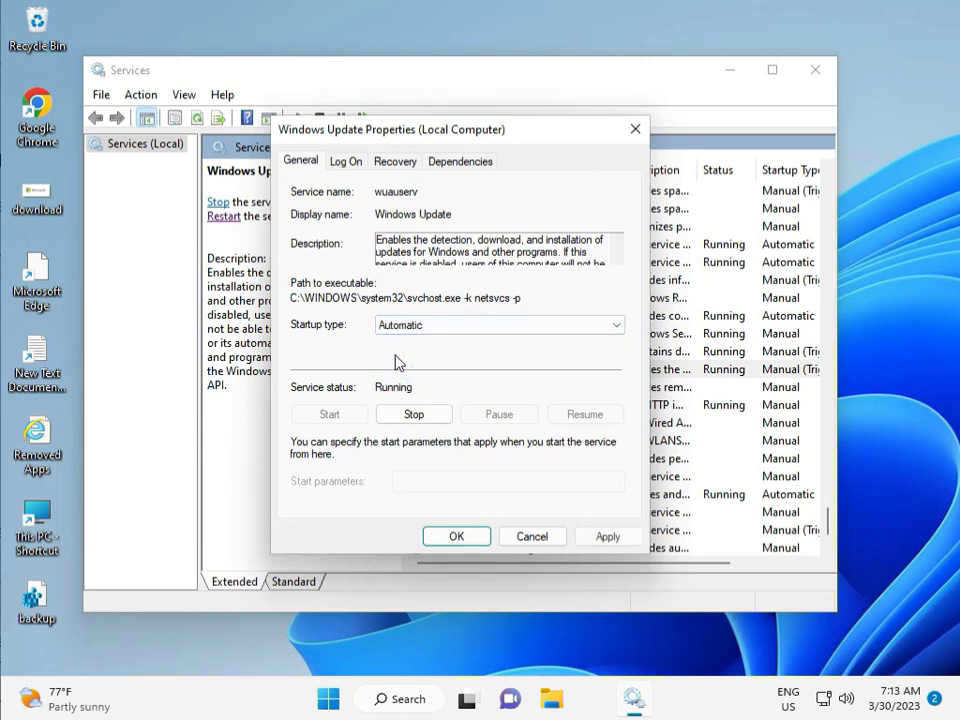
left_click(610, 537)
left_click(455, 536)
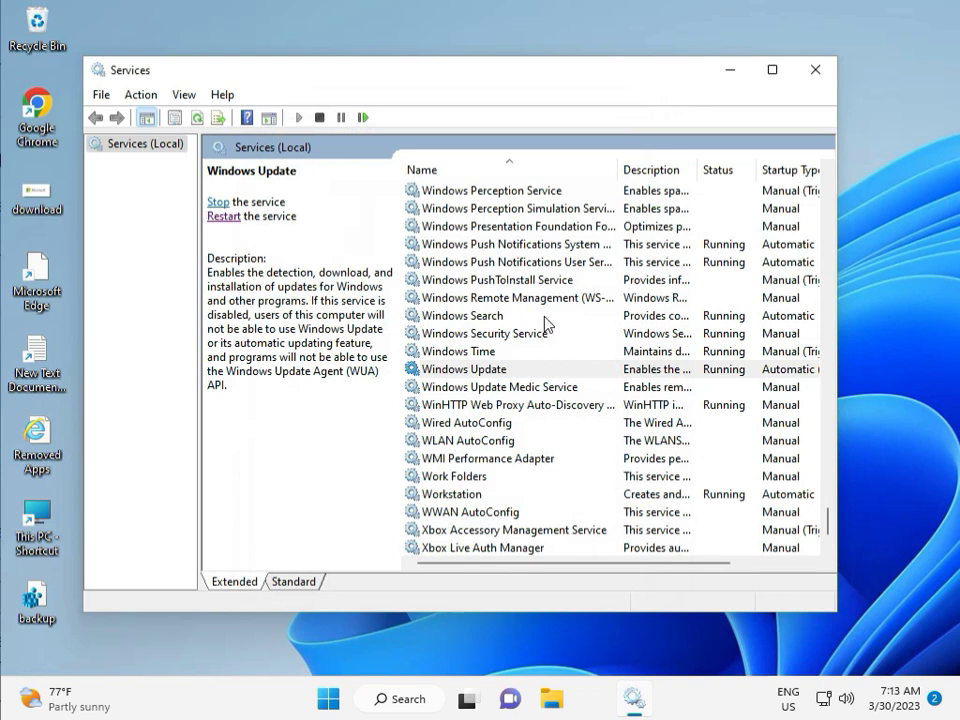
left_click(816, 71)
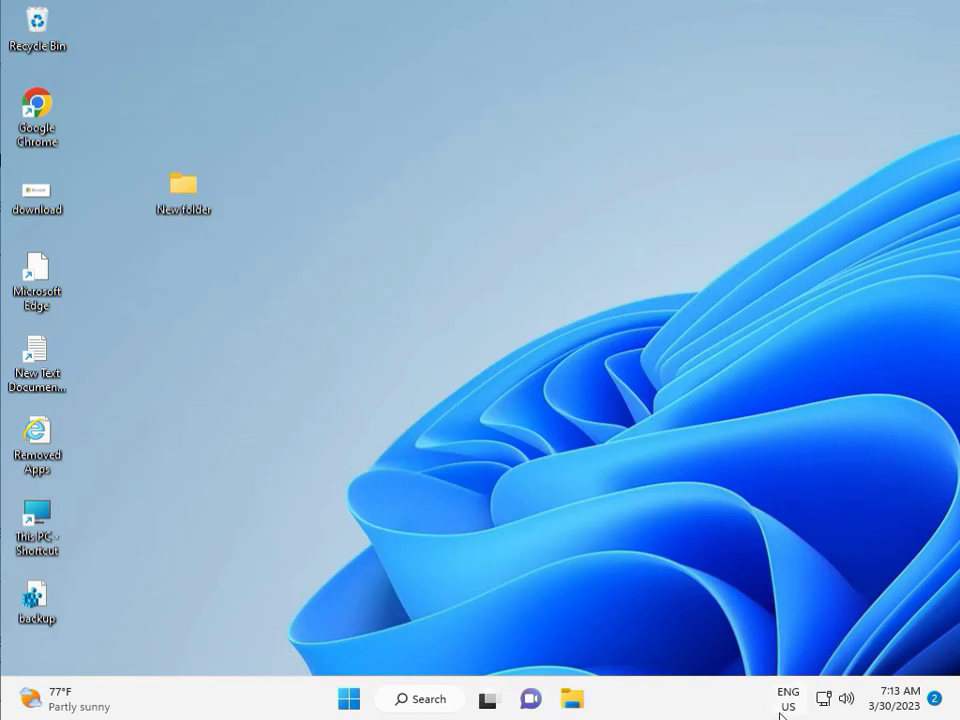
- Open Registry Editor by running regedit and allow it to make changes to the device
left_click(536, 506)
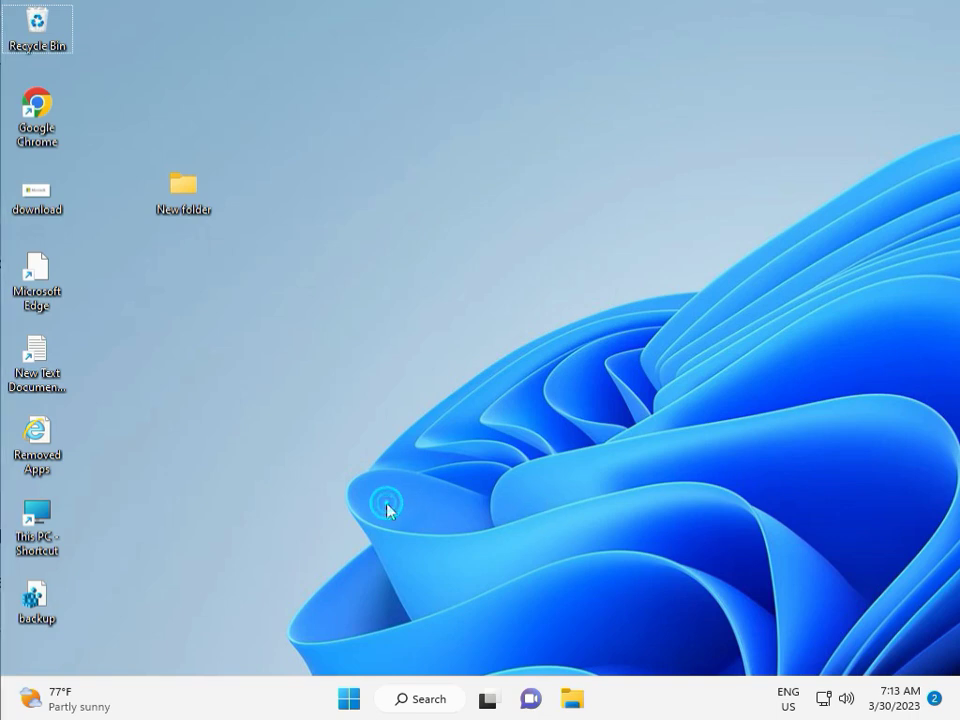
key("super+r")
type("r")
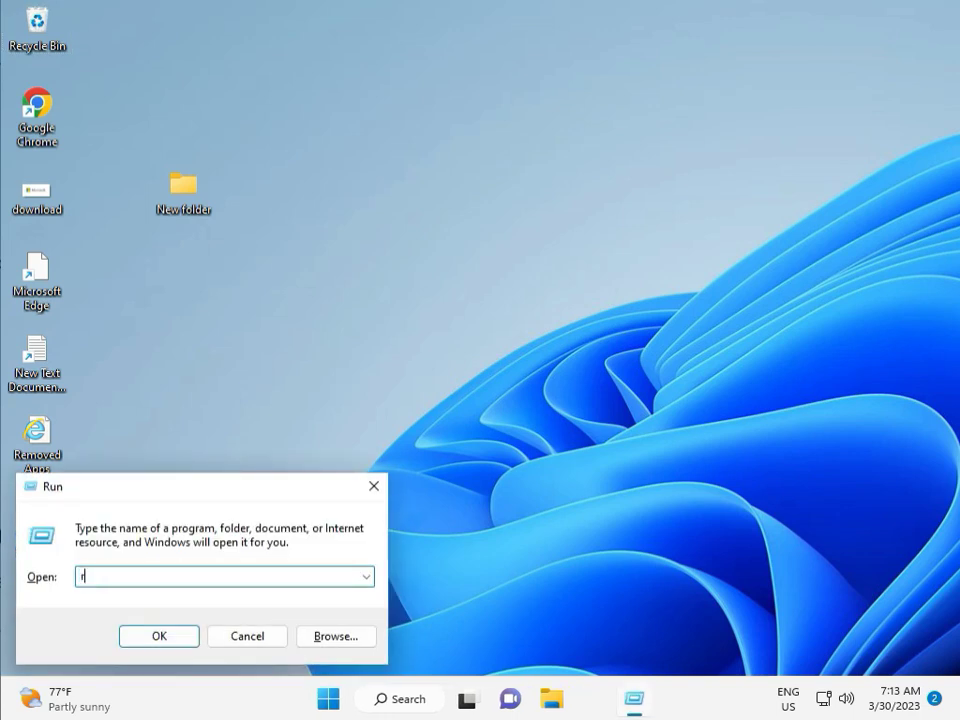
type("egewit")
key("Return")
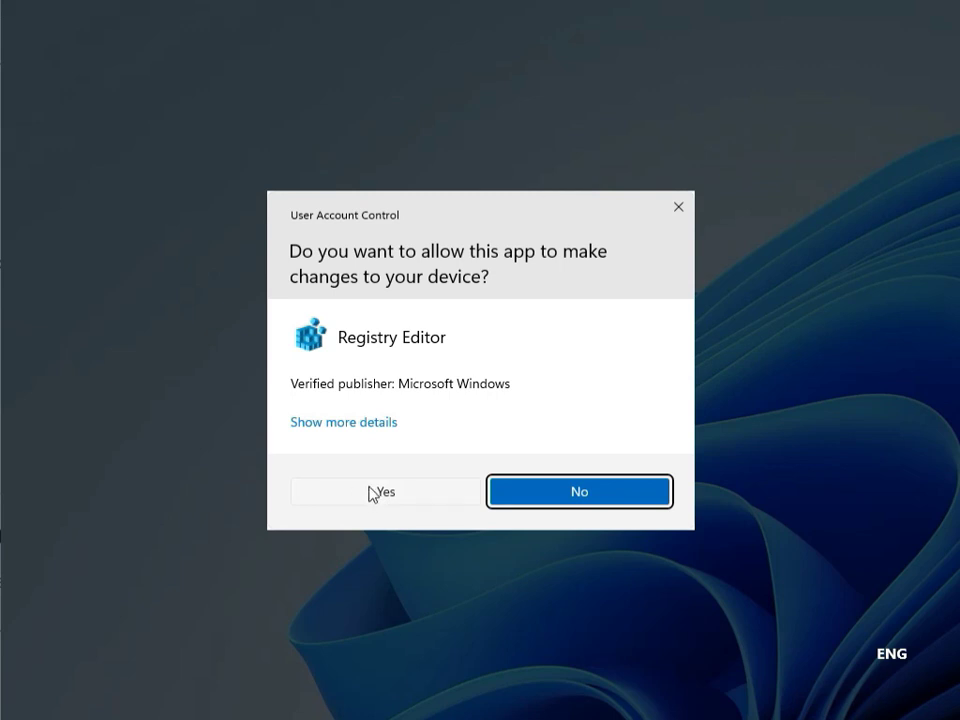
left_click(378, 492)
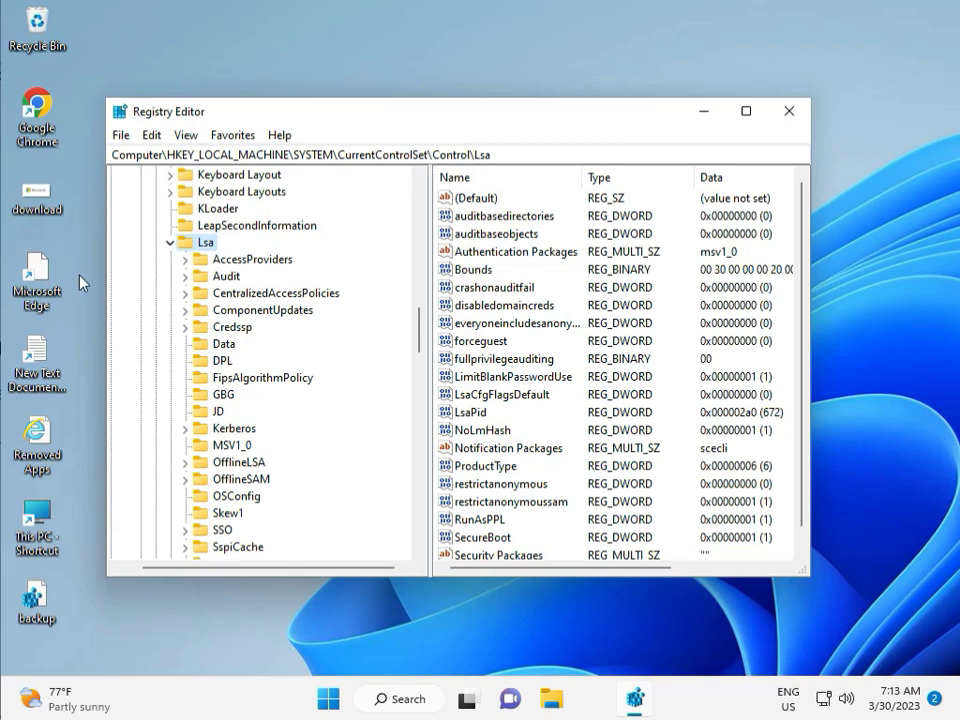
- Collapse the expanded Lsa, SYSTEM and HKEY_LOCAL_MACHINE branches so the registry tree shows only its root hives
left_click(170, 242)
scroll(172, 260, "up", 20)
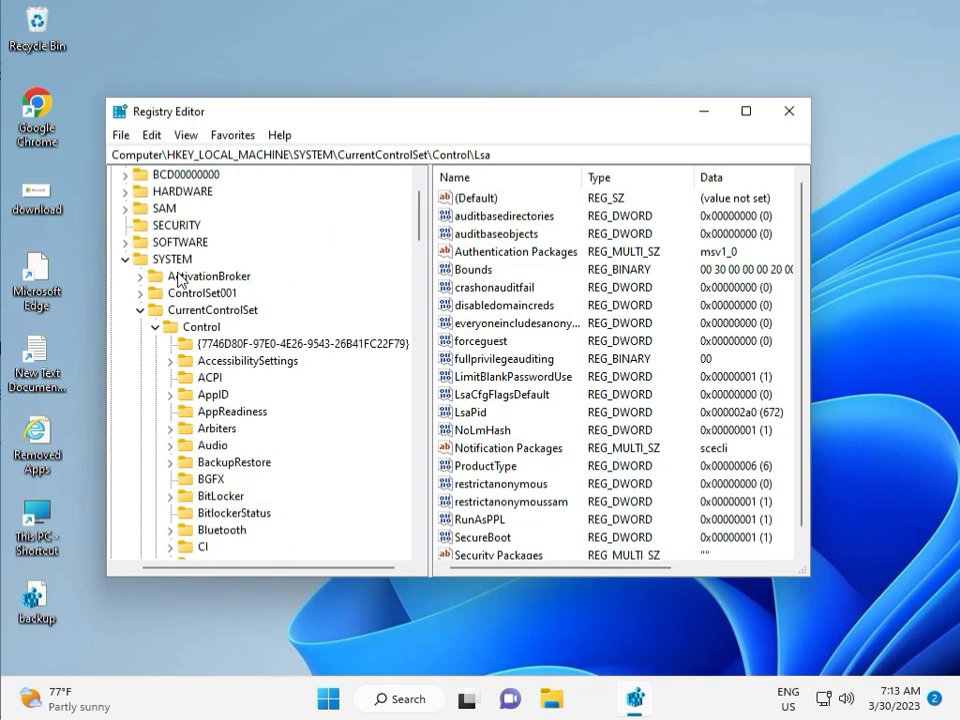
left_click(123, 326)
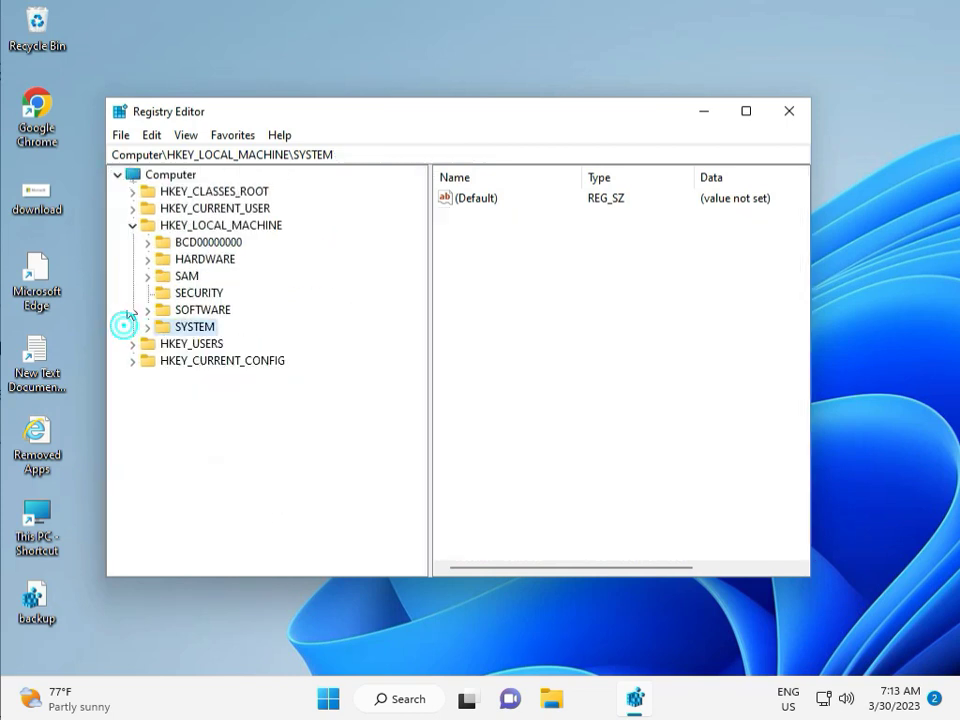
left_click(135, 225)
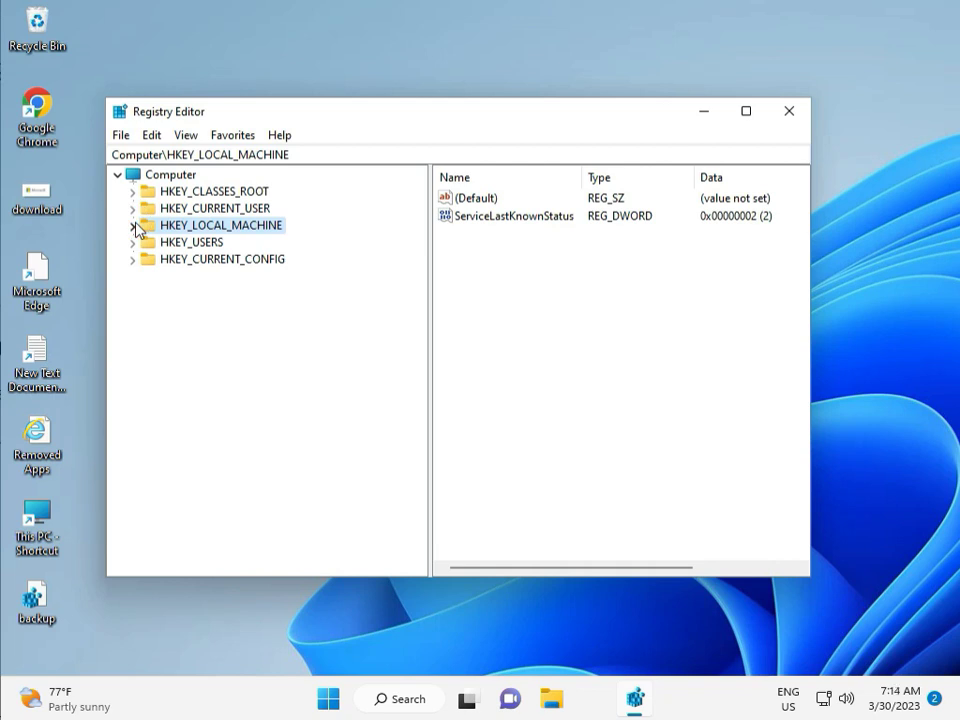
- Examine the subkeys under HKEY_LOCAL_MACHINE\SOFTWARE\Policies\Microsoft\Windows in the registry, and close Registry Editor
left_click(134, 225)
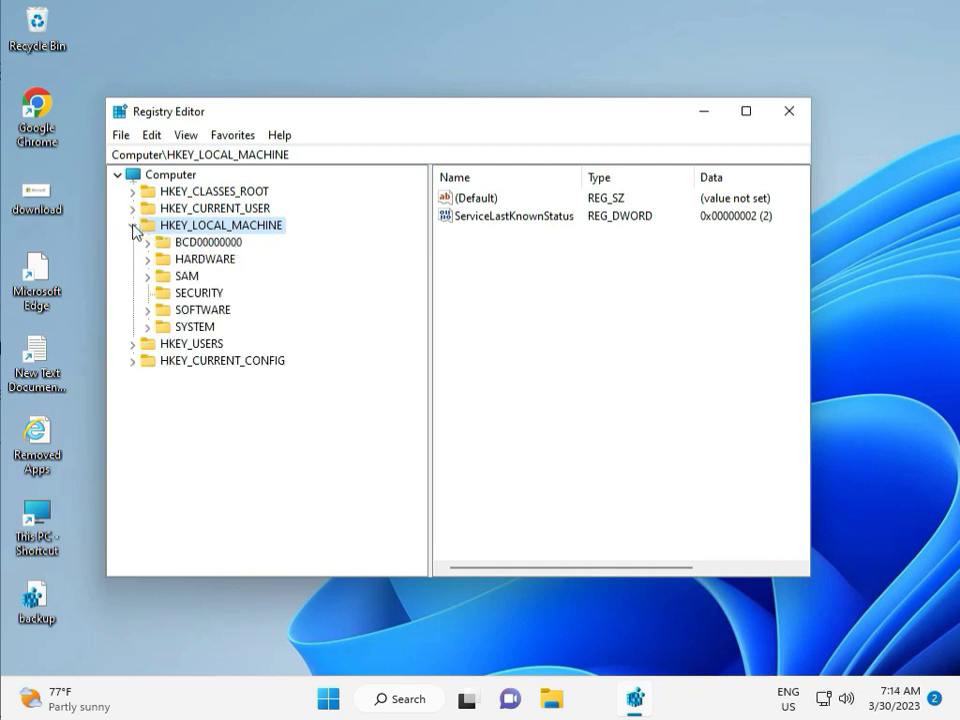
left_click(148, 311)
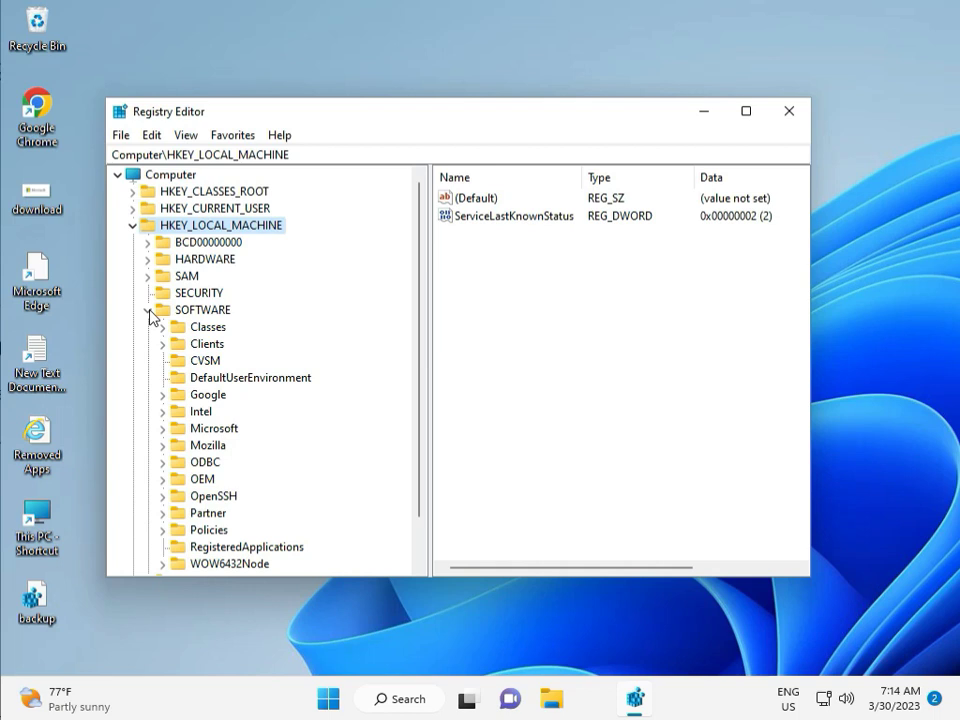
scroll(200, 400, "down", 1)
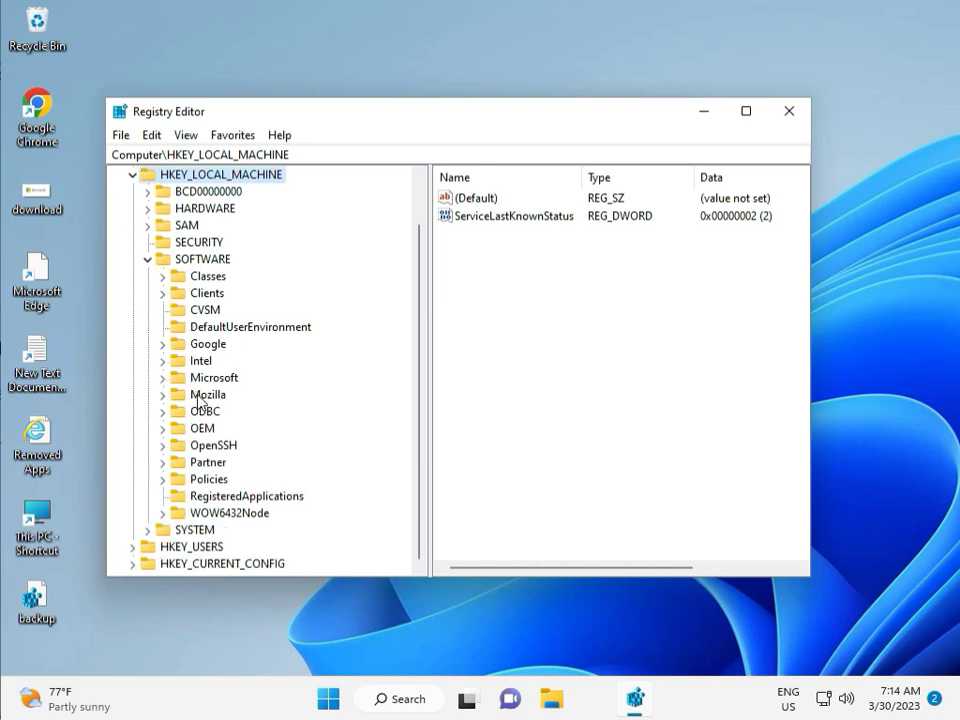
left_click(164, 480)
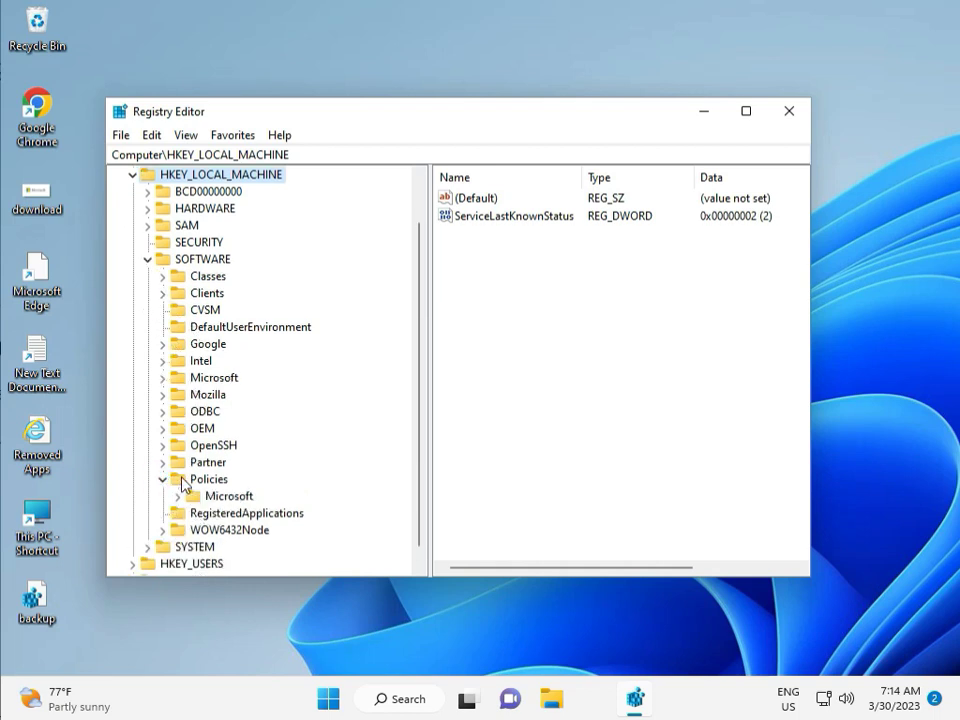
left_click(178, 496)
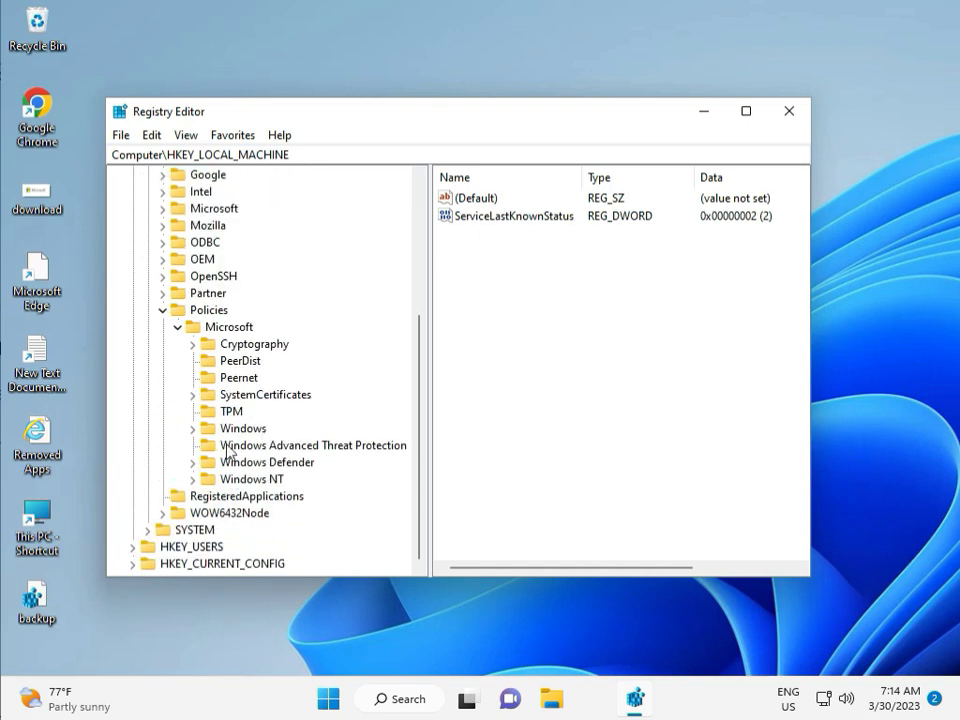
left_click(194, 429)
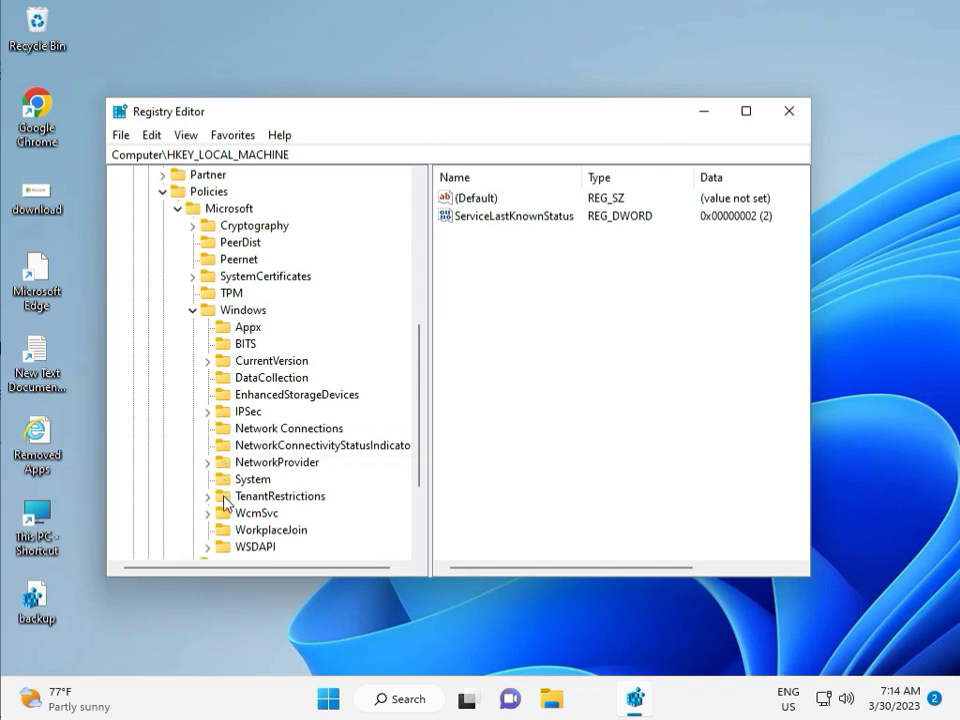
scroll(228, 537, "down", 1)
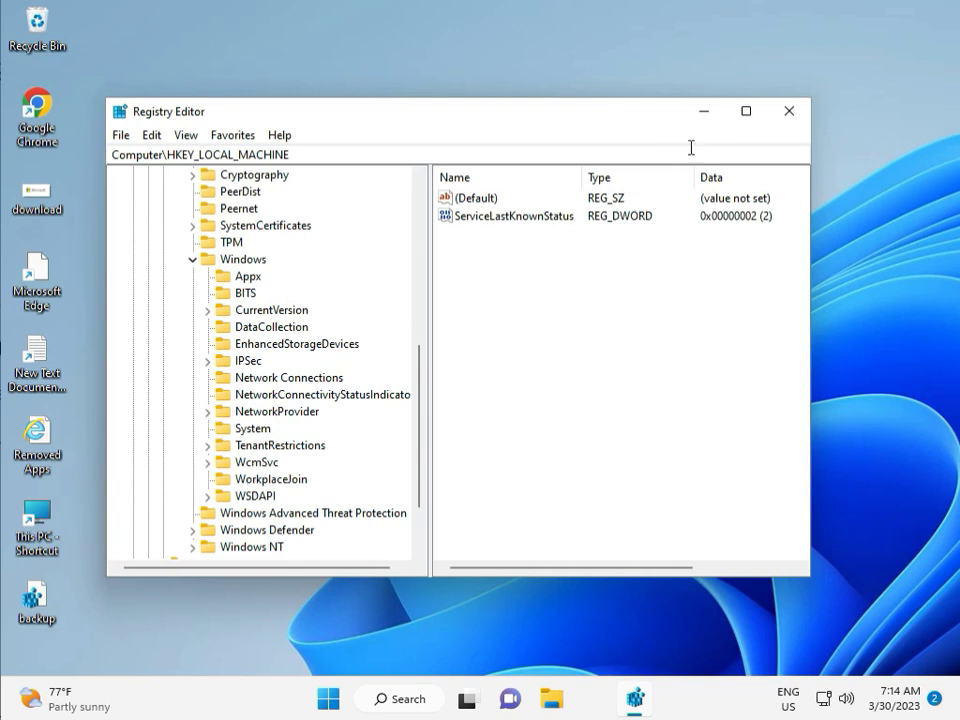
left_click(789, 112)
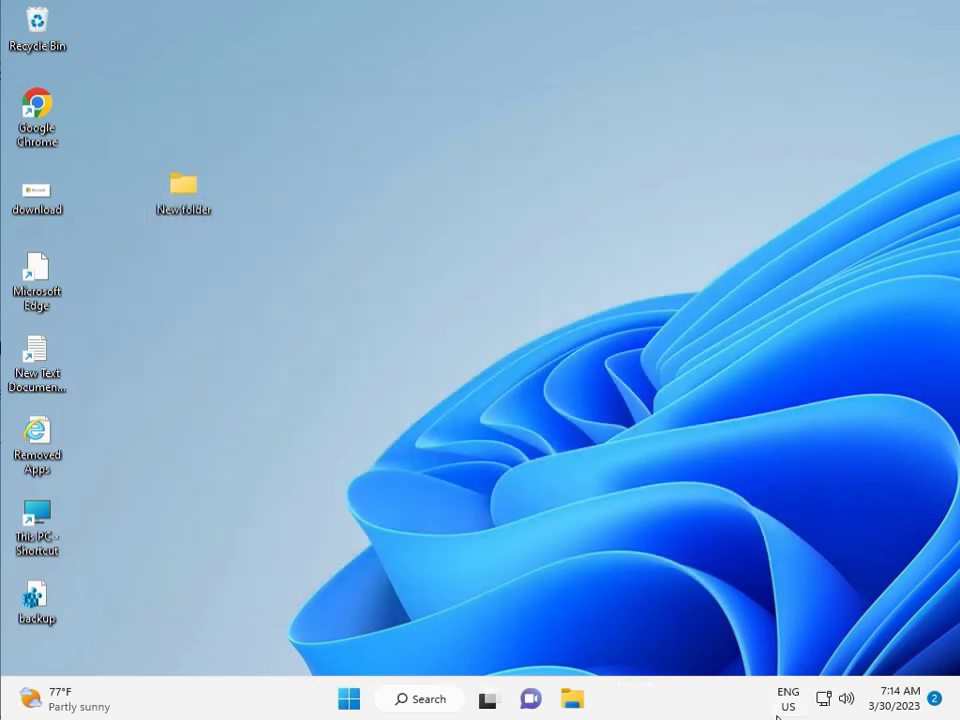
- Search for cmd and open Command Prompt as administrator, allowing it to make changes to the device
left_click(295, 449)
key("super")
type("cmd")
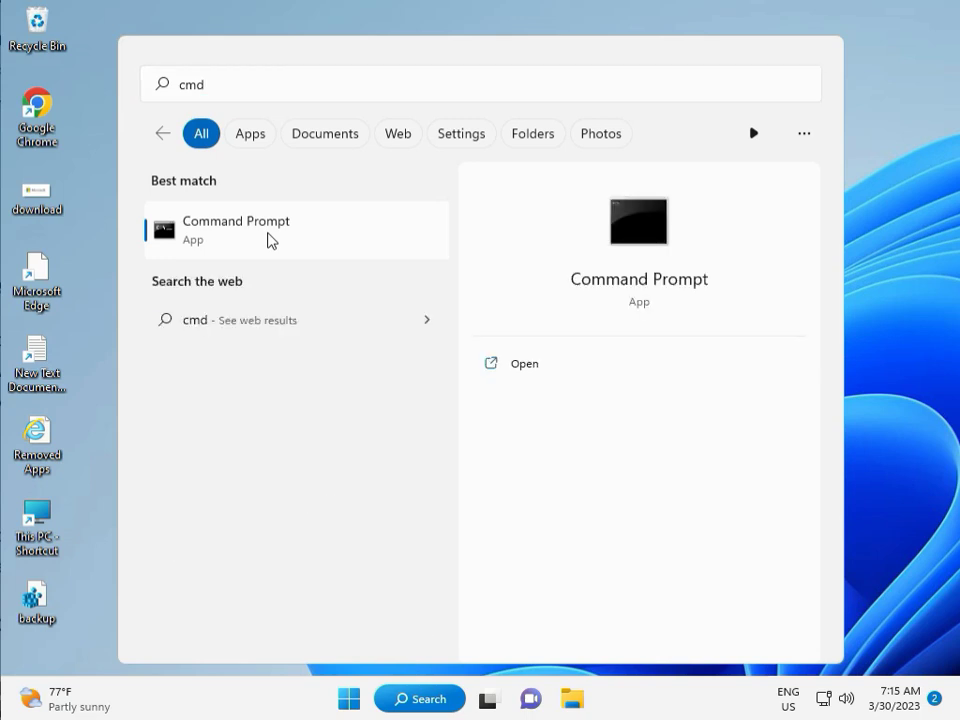
left_click(512, 395)
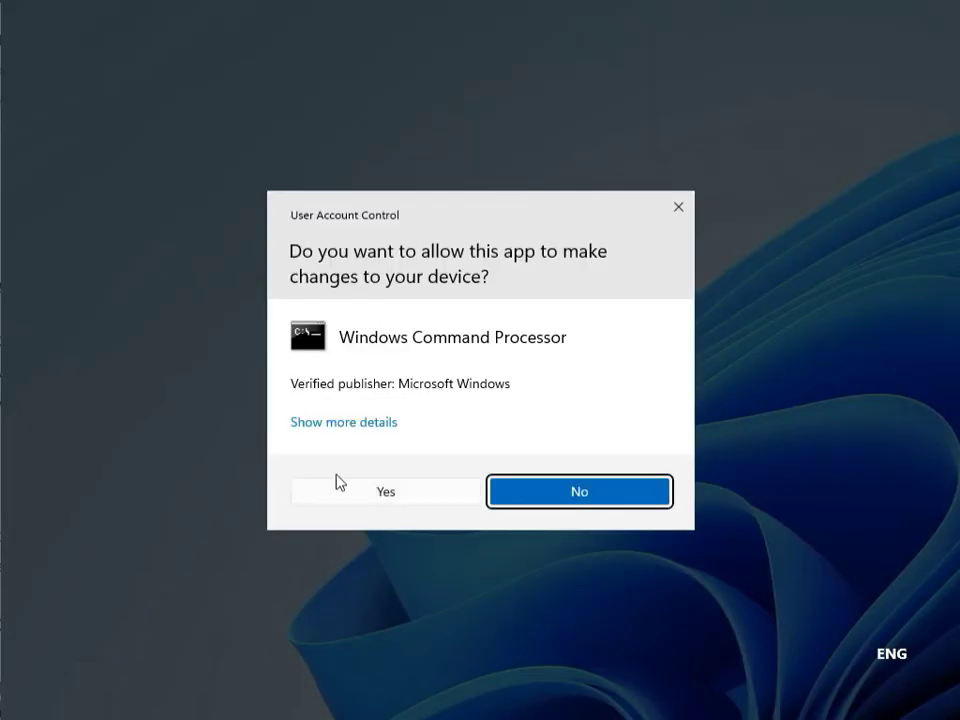
left_click(352, 488)
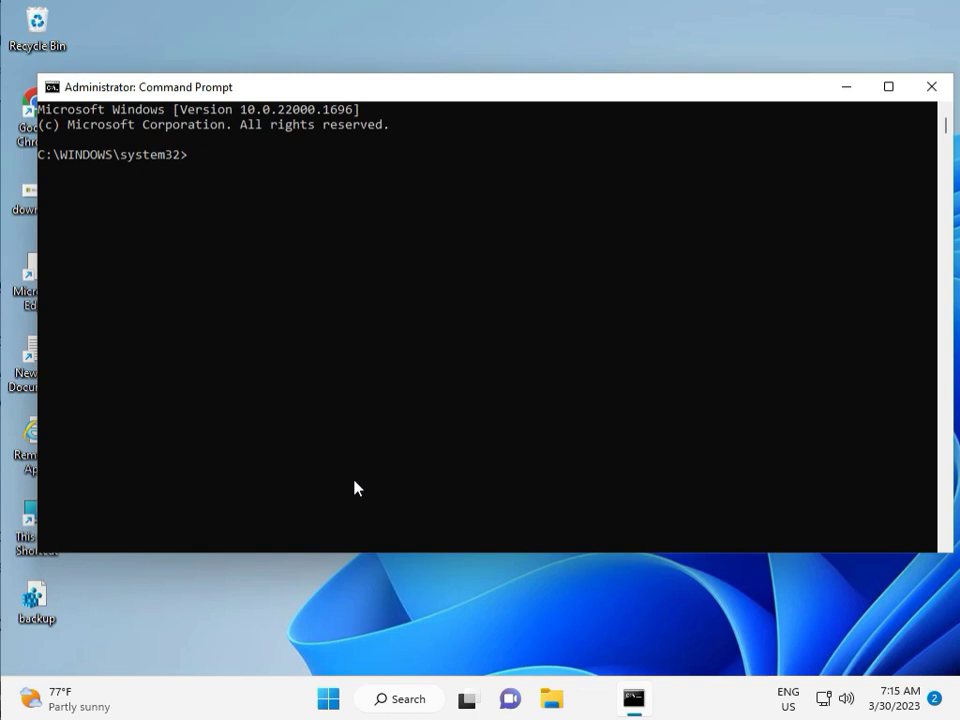
- Run chkdsk /f /r and answer y to schedule the volume check for the next system restart
type("chkdsk /f /r")
key("Return")
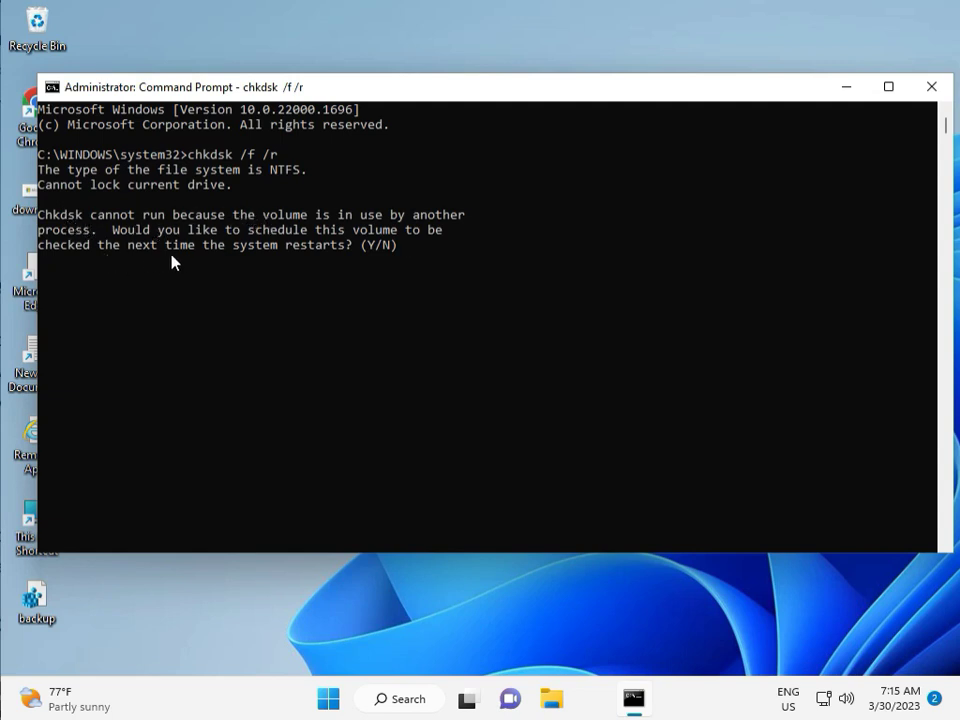
type("y")
key("Return")
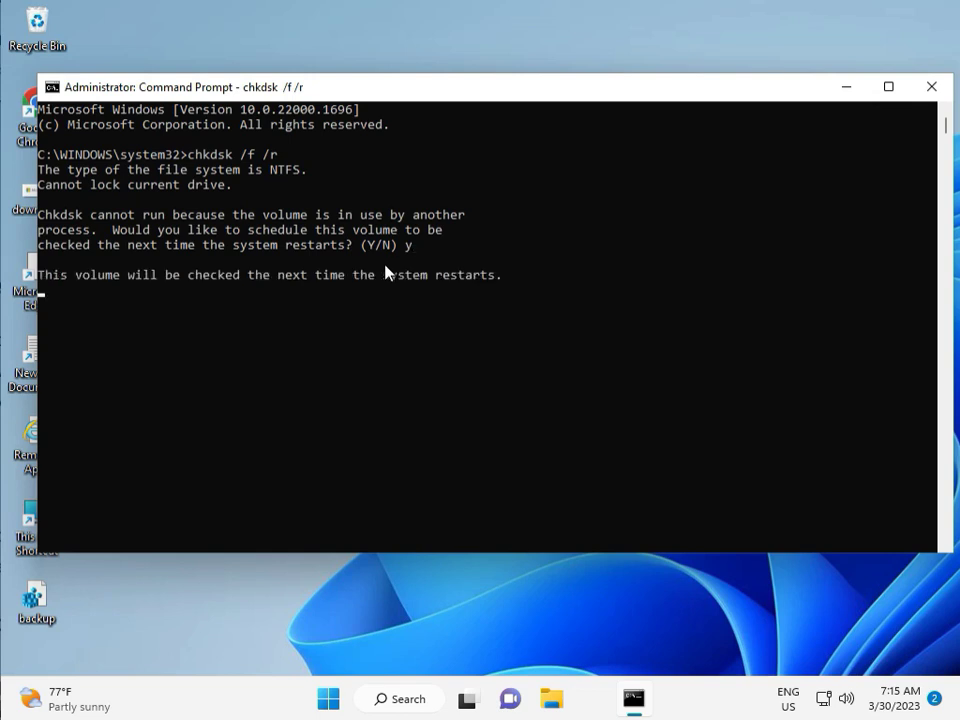
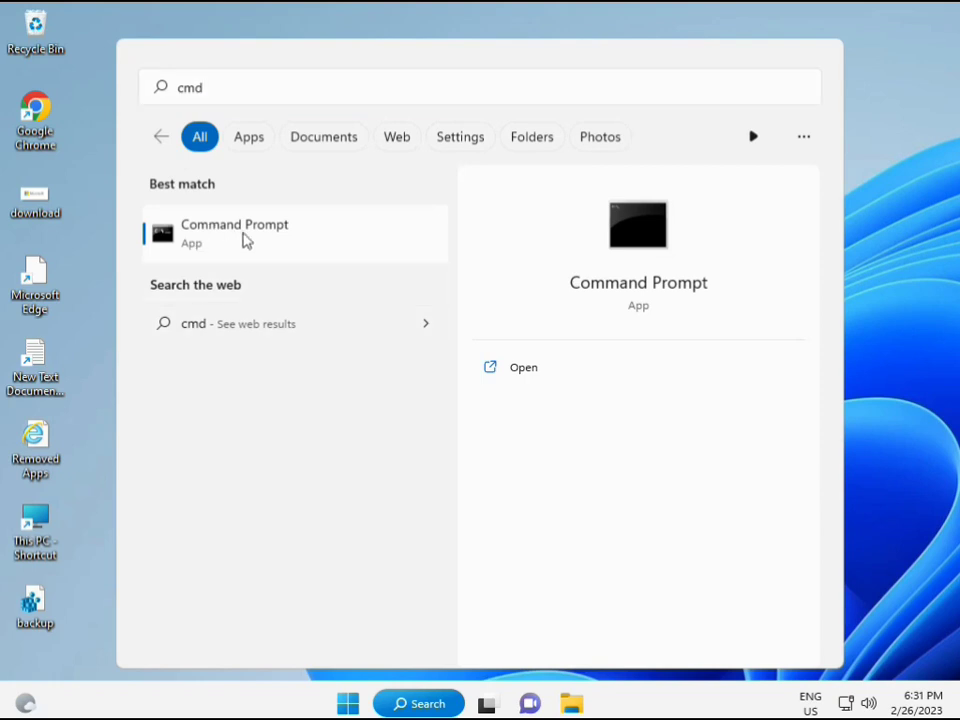
- Launch Command Prompt with administrator rights from the cmd search results and approve the User Account Control request
right_click(248, 240)
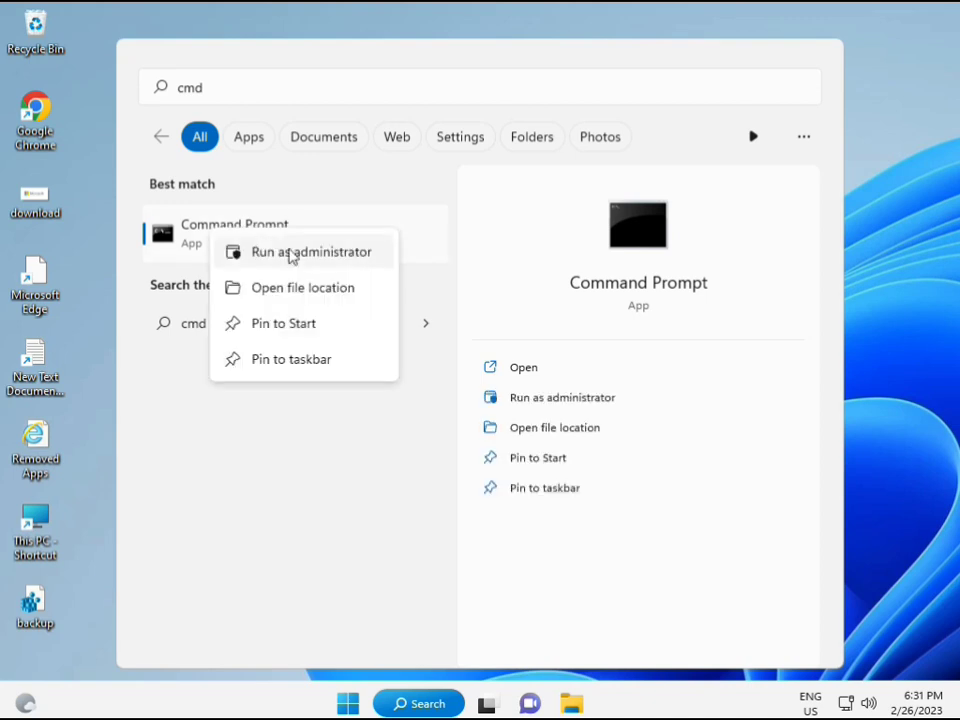
key("Escape")
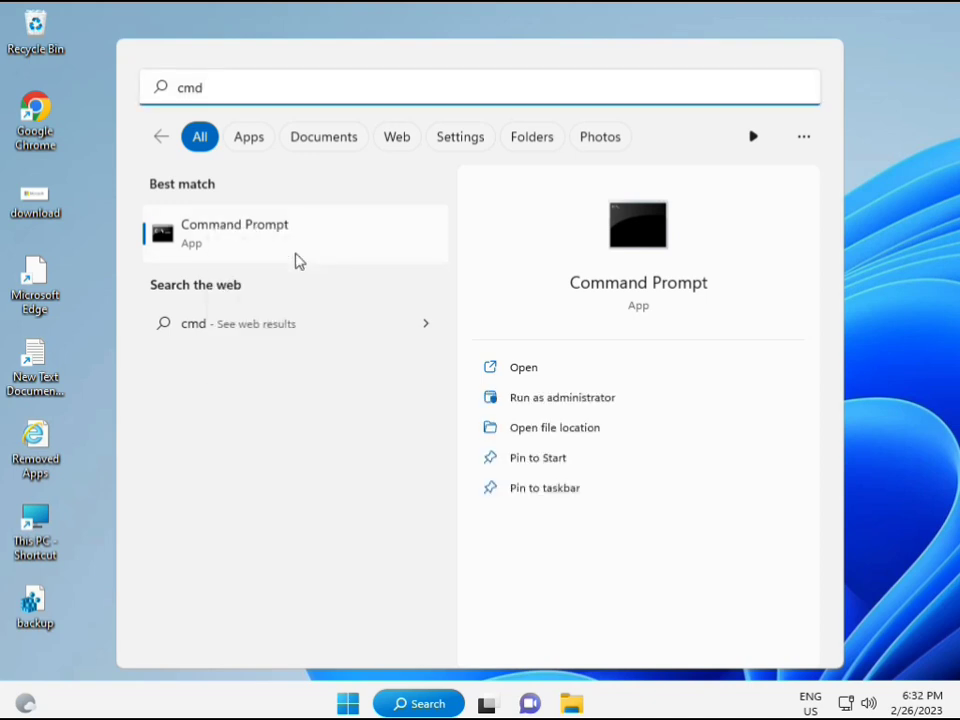
key("ctrl+shift+Return")
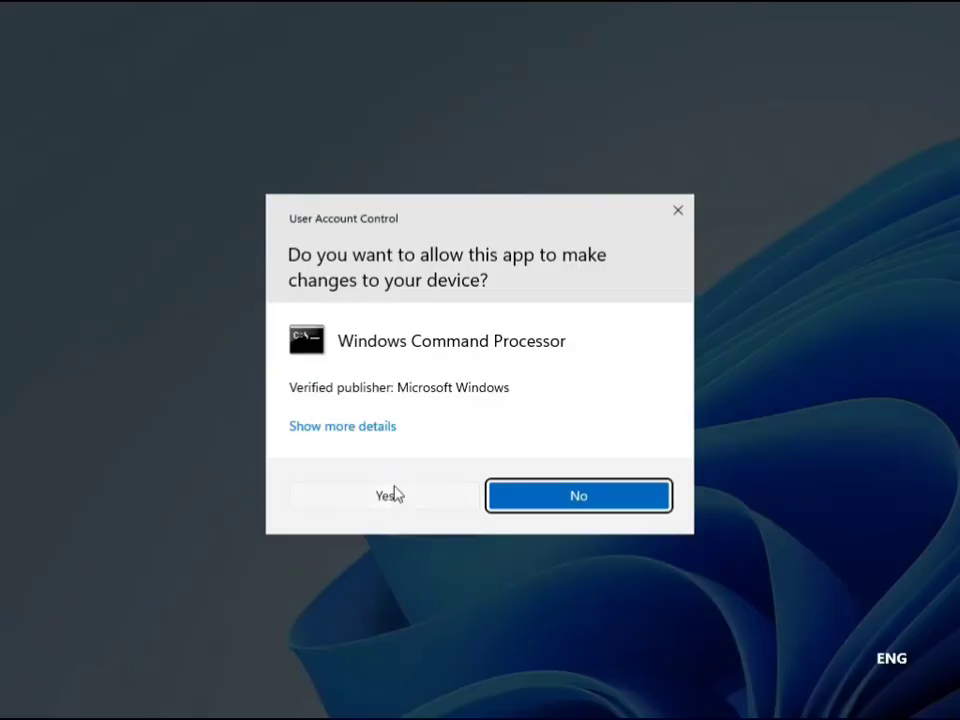
left_click(392, 495)
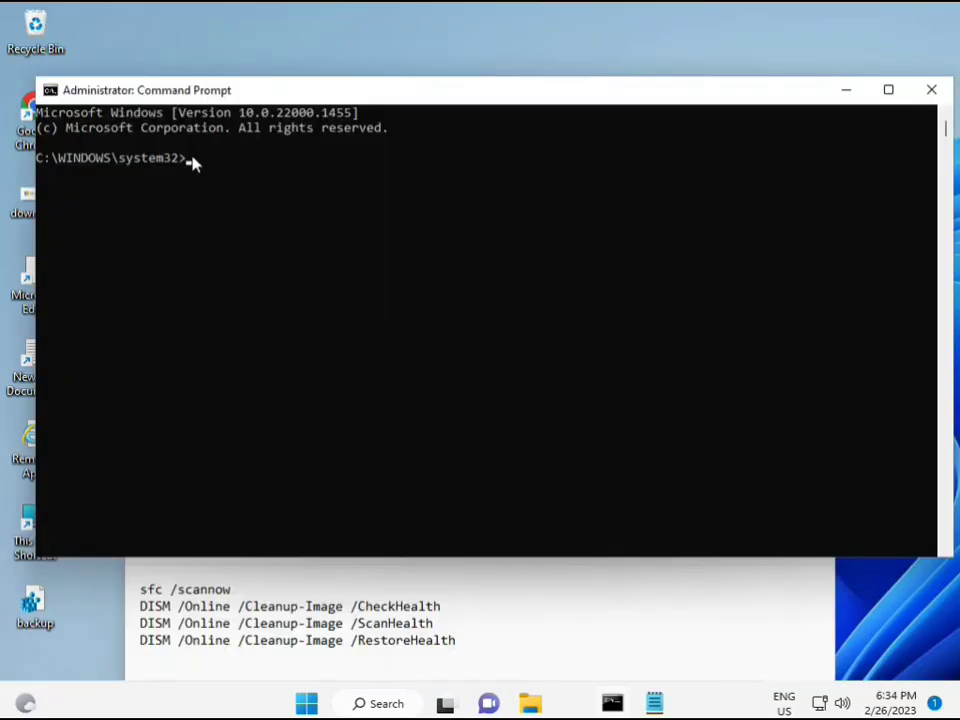
- Scan the protected system files by running sfc /scannow in the elevated Command Prompt
left_click(192, 160)
type("sca")
key("BackSpace")
key("BackSpace")
key("BackSpace")
type("sfc /scannow")
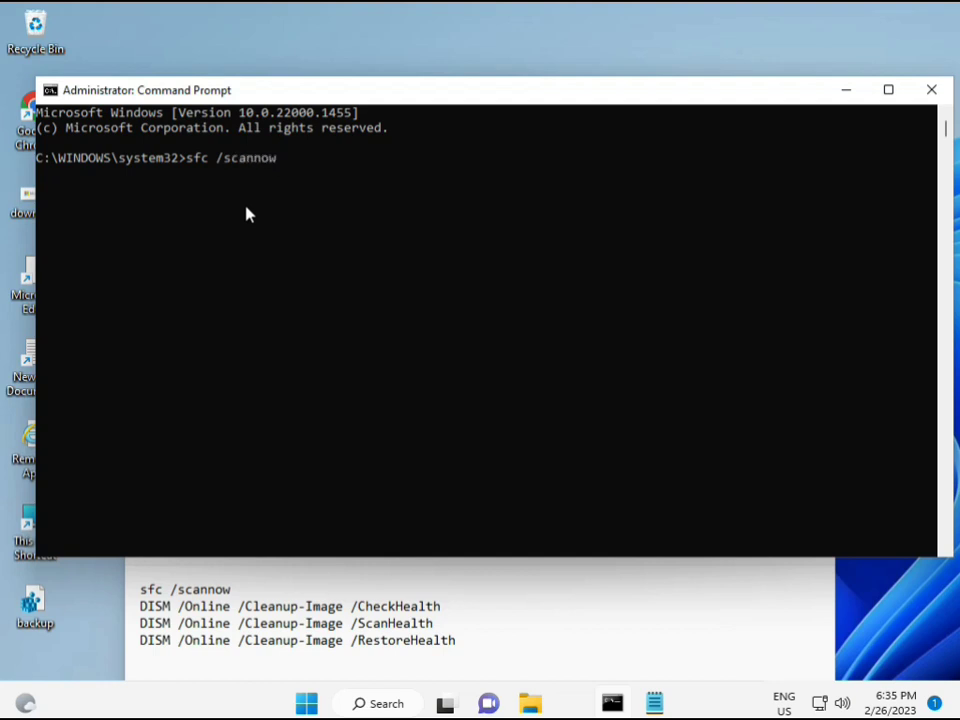
key("Return")
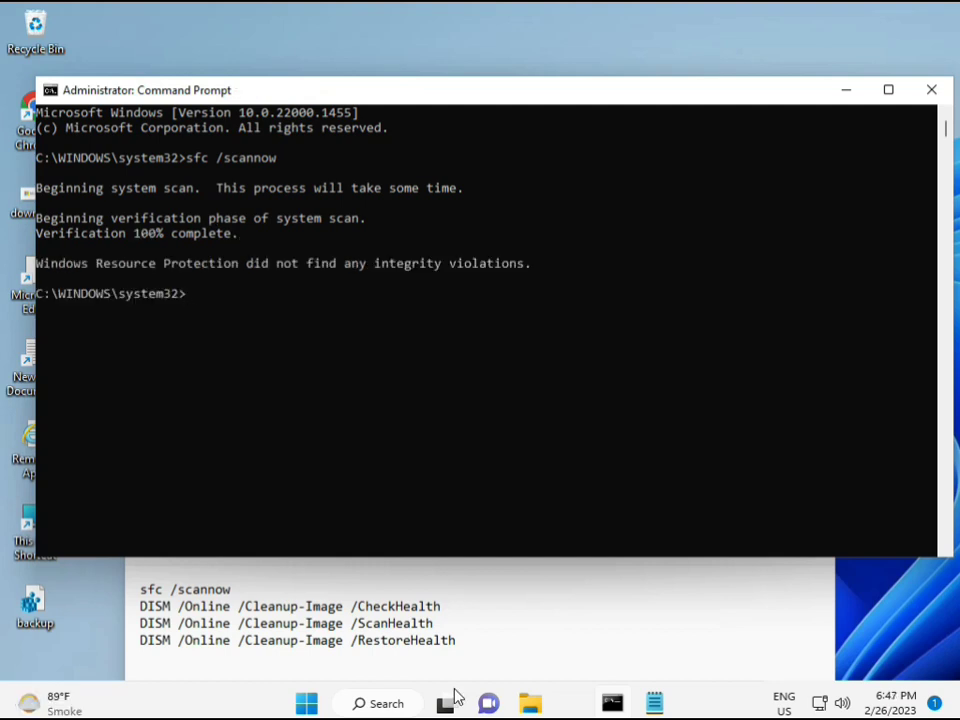
- Copy DISM /Online /Cleanup-Image /CheckHealth from the Notepad notes and run it in the elevated Command Prompt
left_click_drag(139, 606, 450, 607)
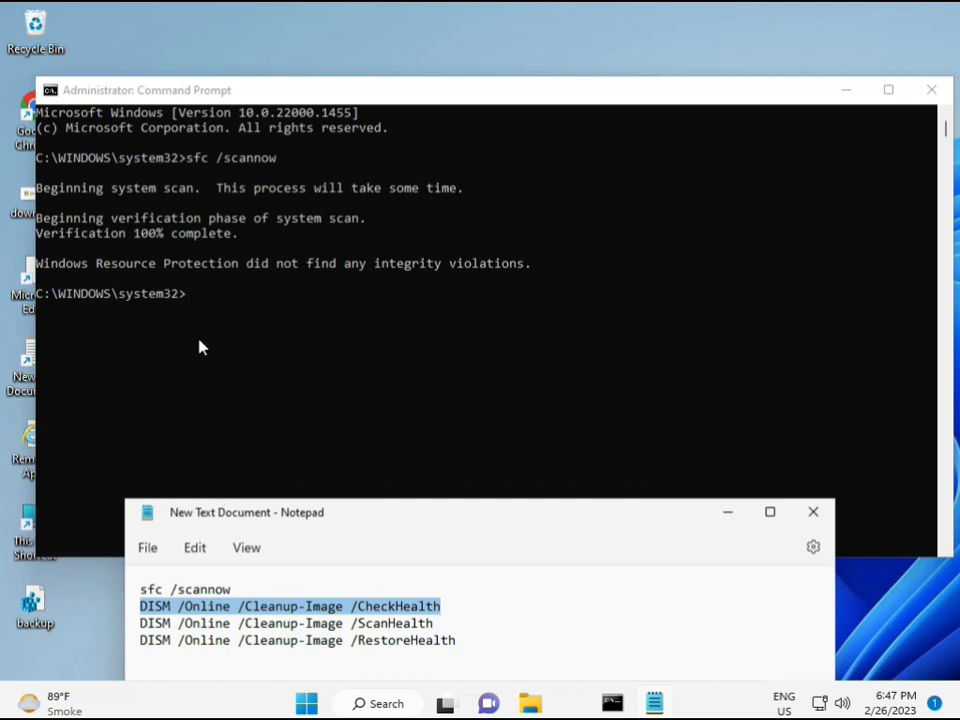
right_click(256, 607)
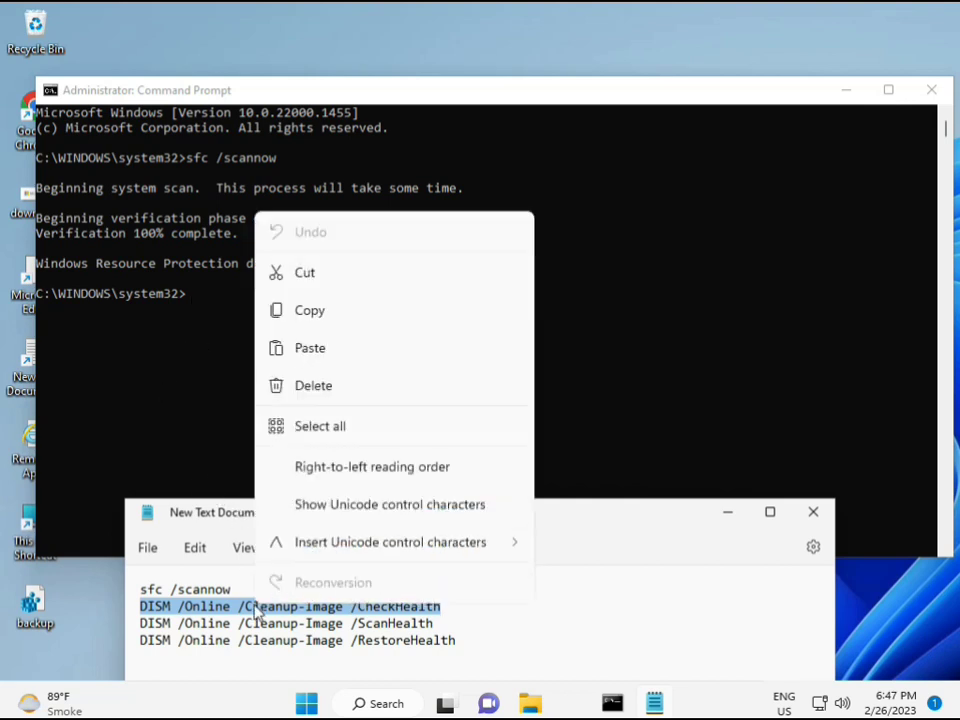
left_click(300, 317)
left_click(192, 301)
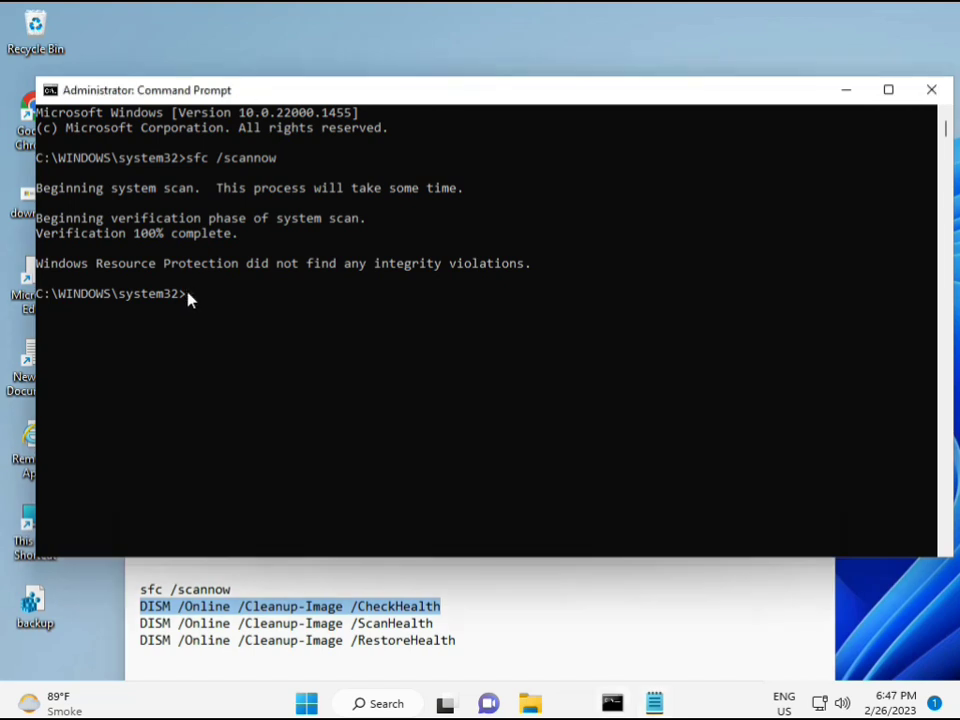
right_click(76, 91)
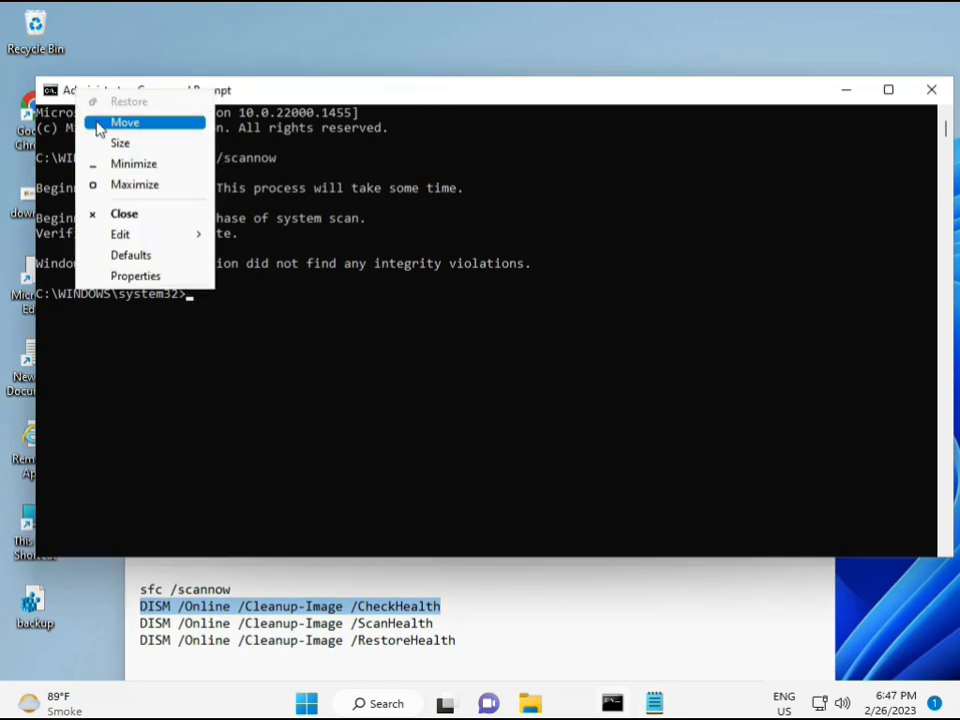
mouse_move(161, 233)
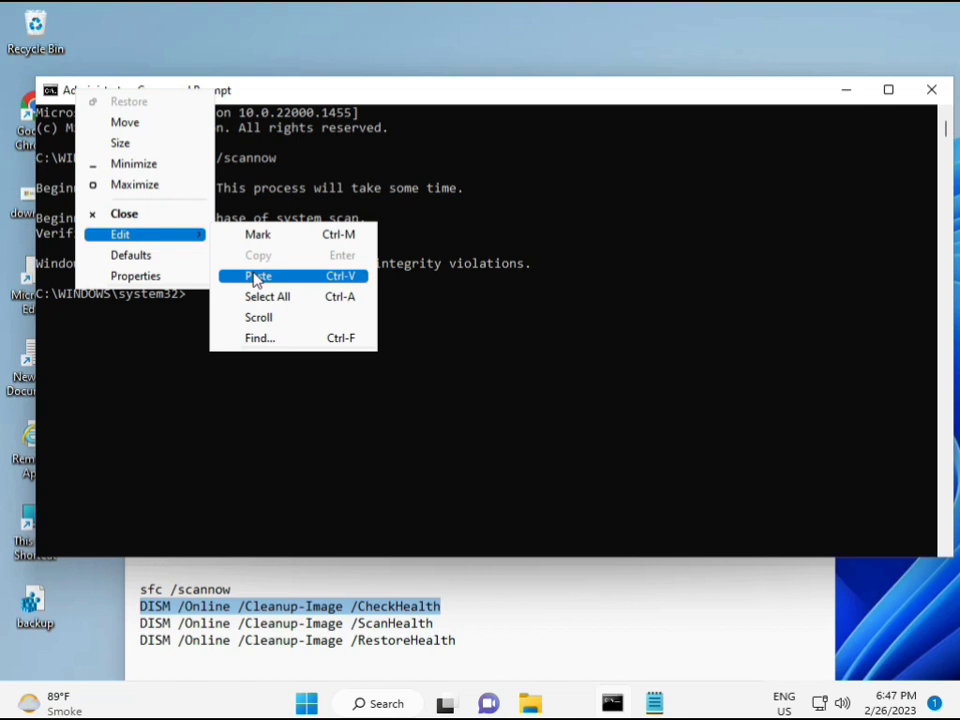
left_click(253, 275)
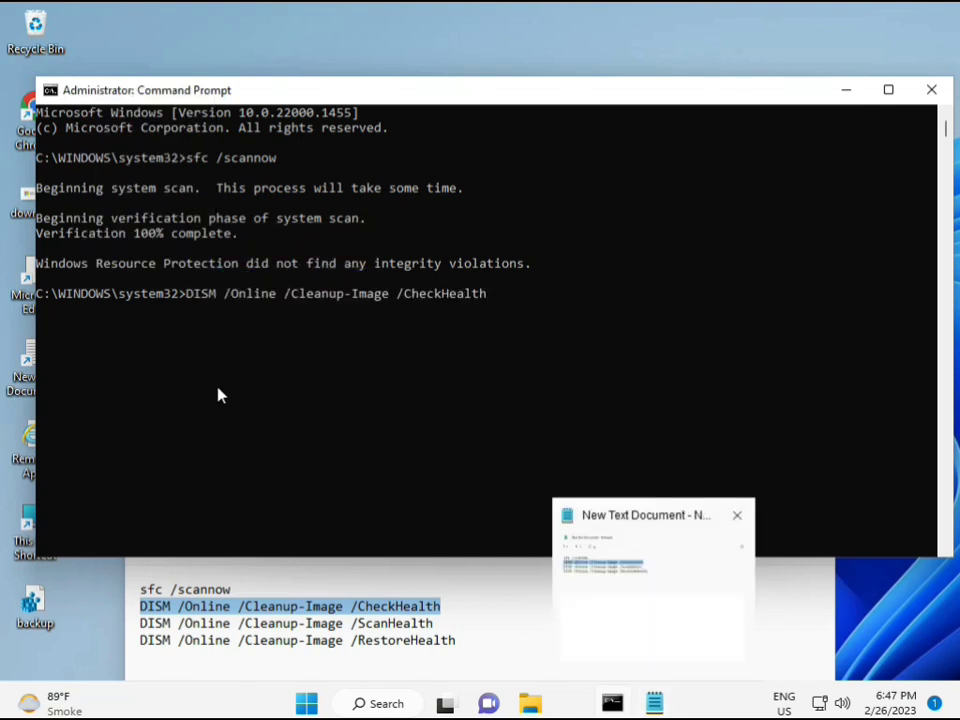
left_click(188, 298)
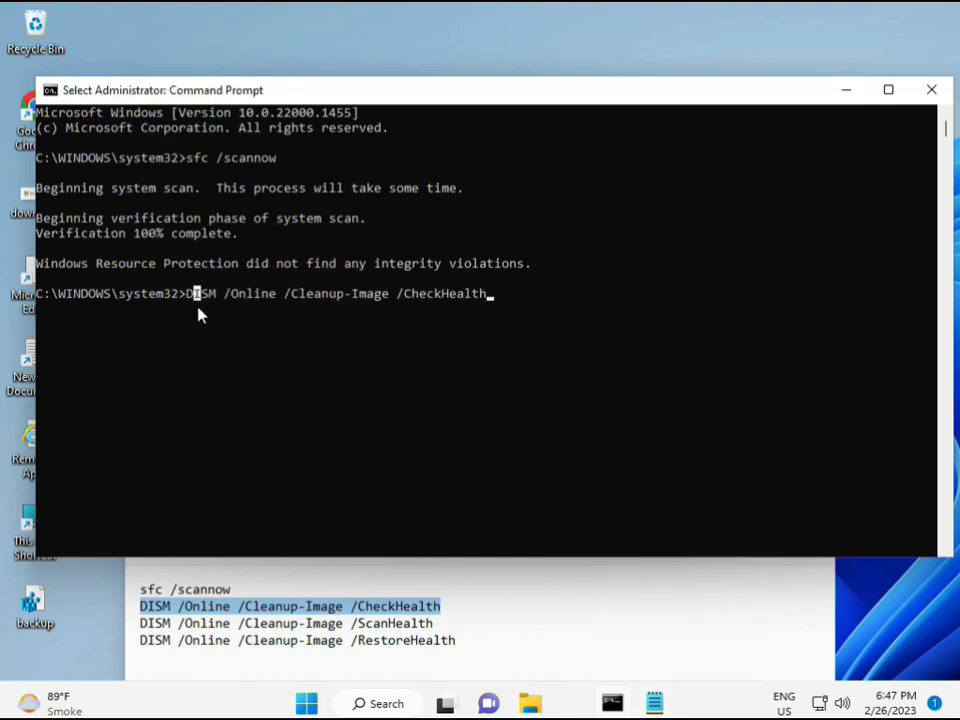
key("Return")
key("Return")
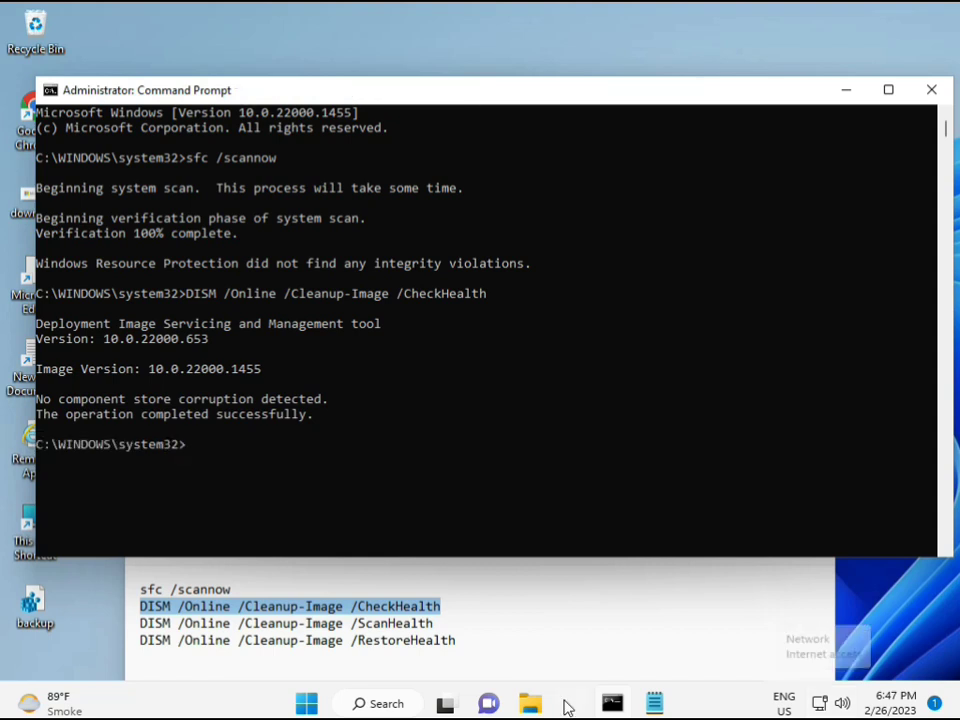
- Scan the component store by copying DISM /Online /Cleanup-Image /ScanHealth from the Notepad notes and running it in Command Prompt
left_click(142, 623)
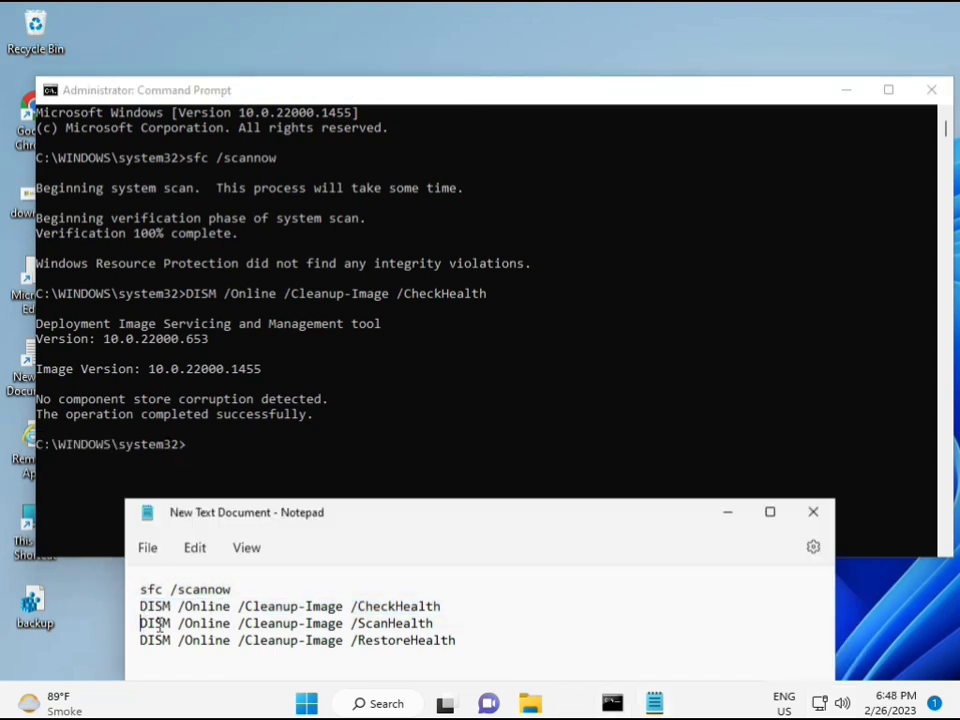
left_click(457, 623, "shift")
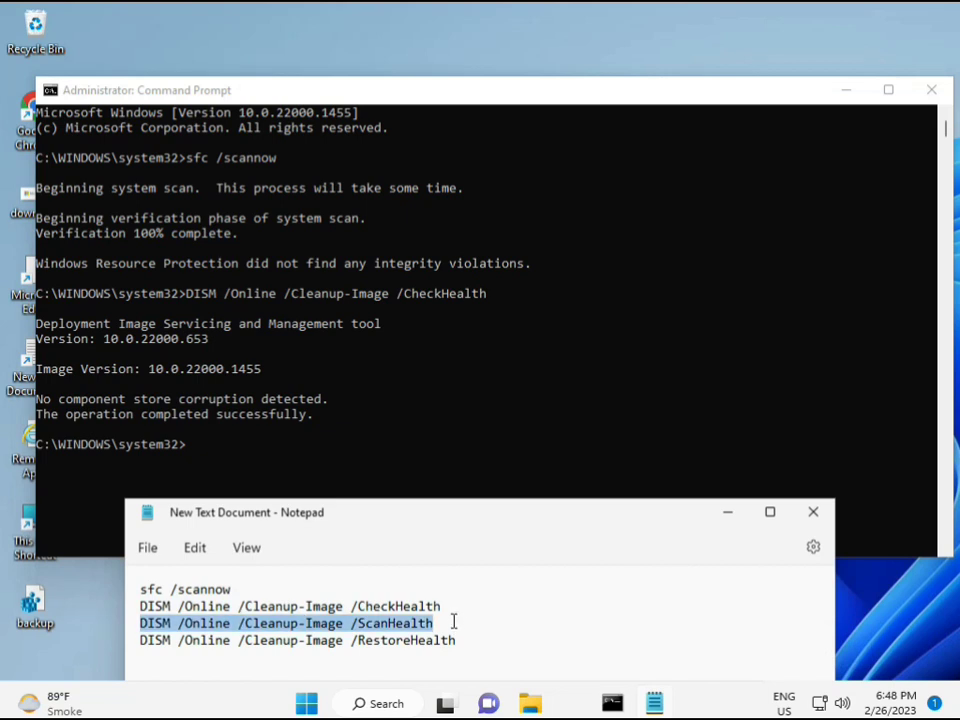
right_click(425, 625)
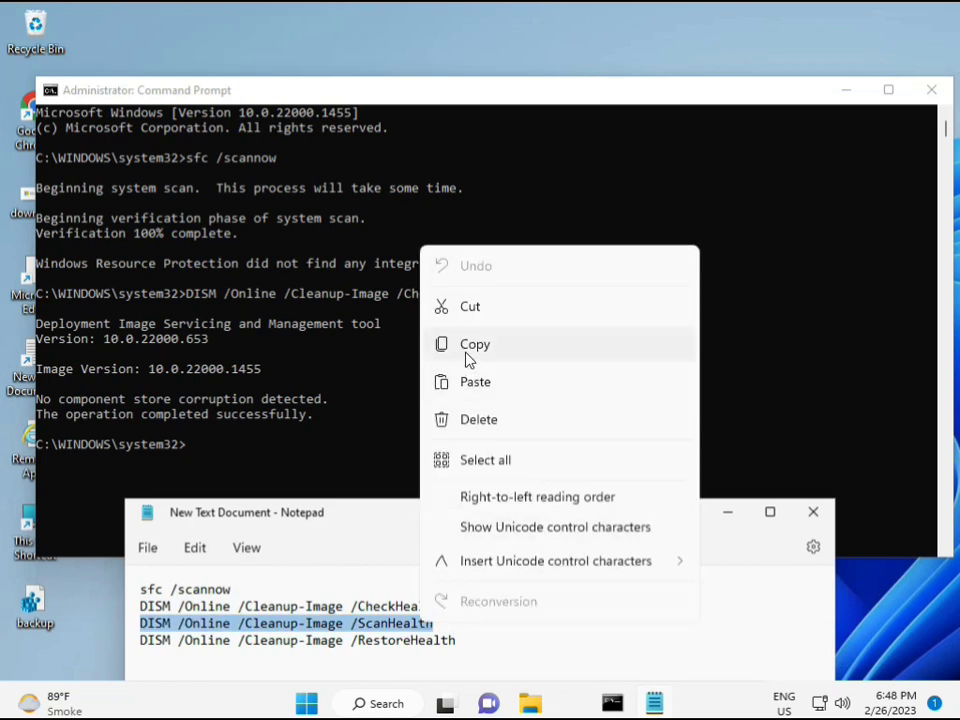
left_click(468, 348)
left_click(215, 455)
left_click(193, 450)
right_click(193, 452)
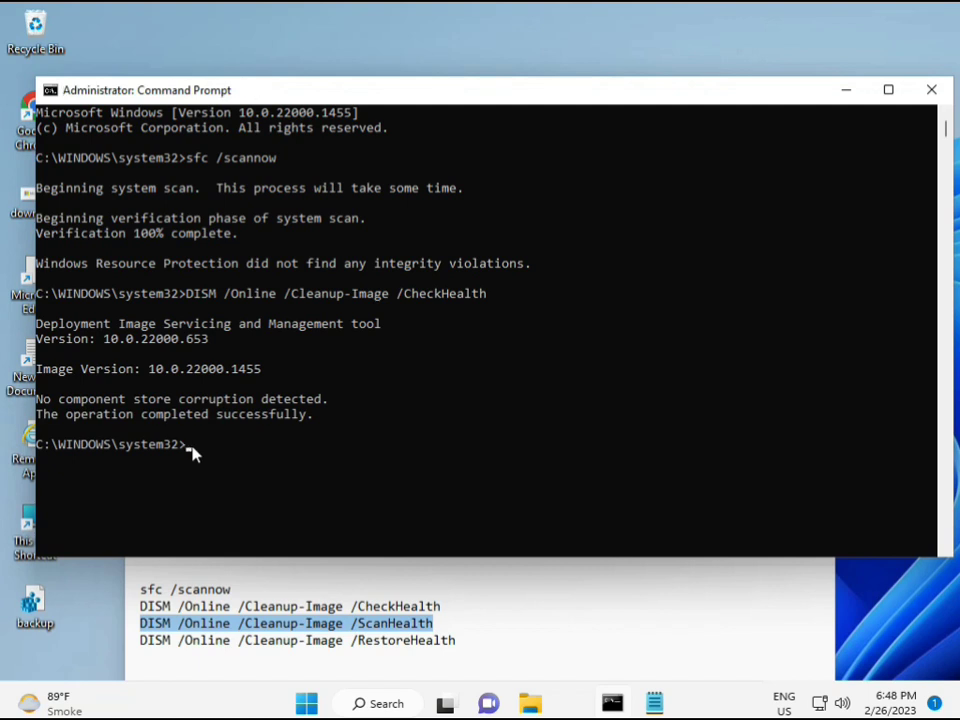
right_click(189, 448)
key("Return")
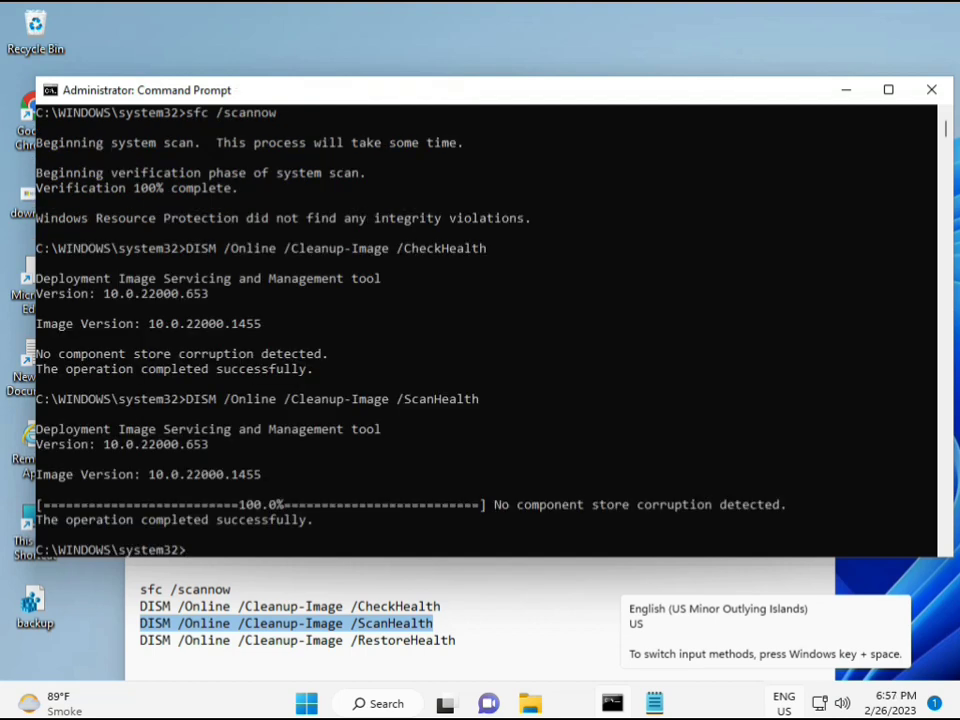
- Copy DISM /Online /Cleanup-Image /RestoreHealth from the Notepad notes and paste it at the Command Prompt without running it
left_click_drag(217, 521, 315, 523)
left_click(228, 643)
triple_click(228, 643)
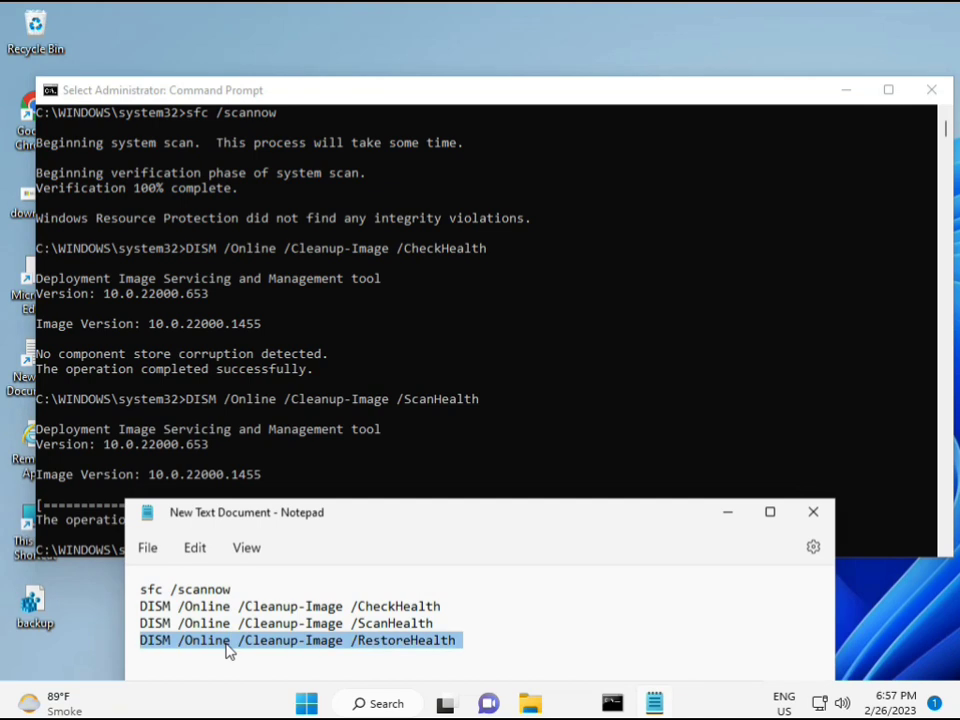
right_click(228, 648)
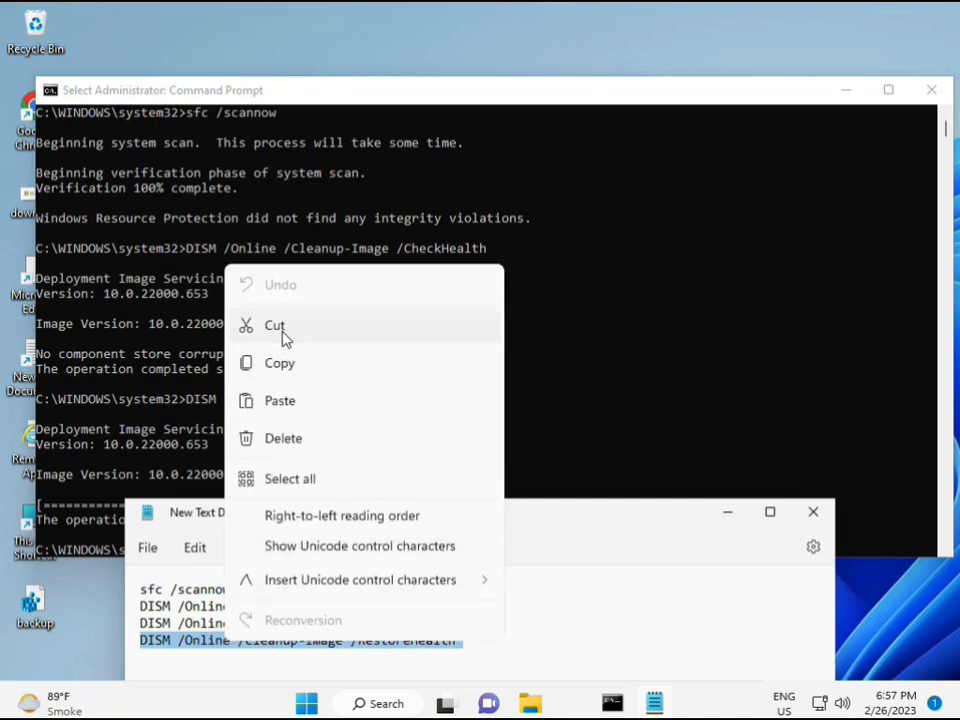
left_click(284, 363)
left_click(210, 498)
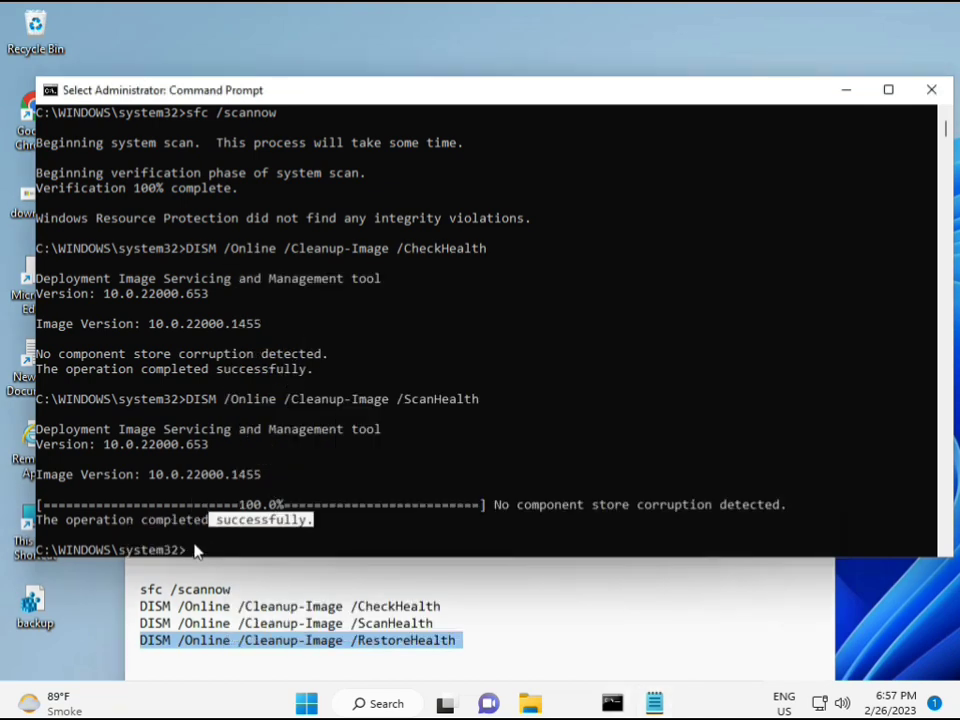
right_click(189, 549)
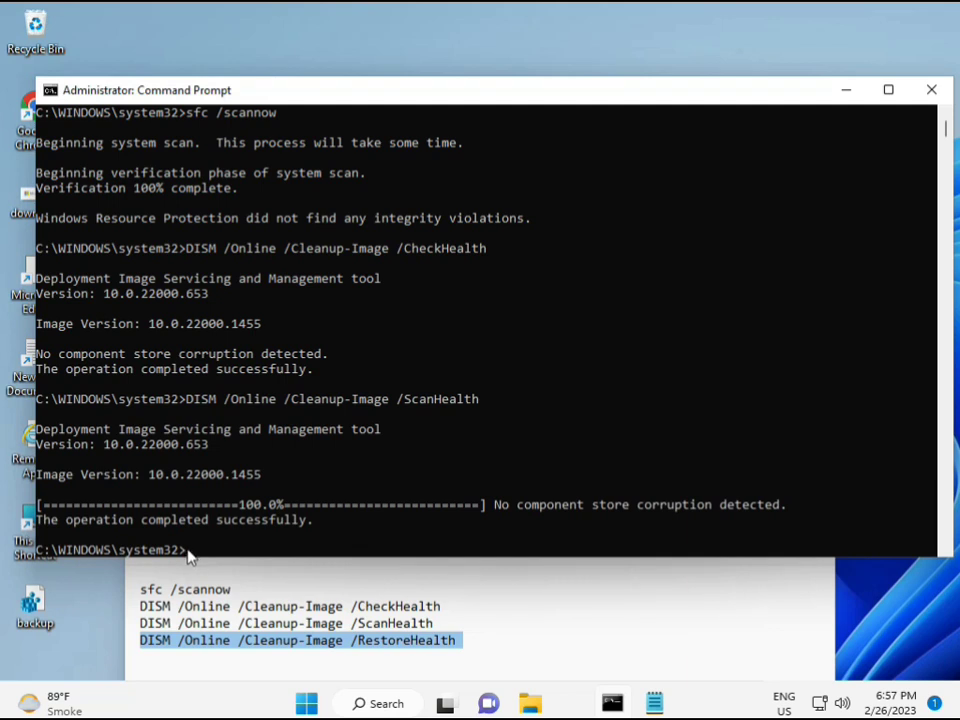
left_click(188, 556)
right_click(188, 556)
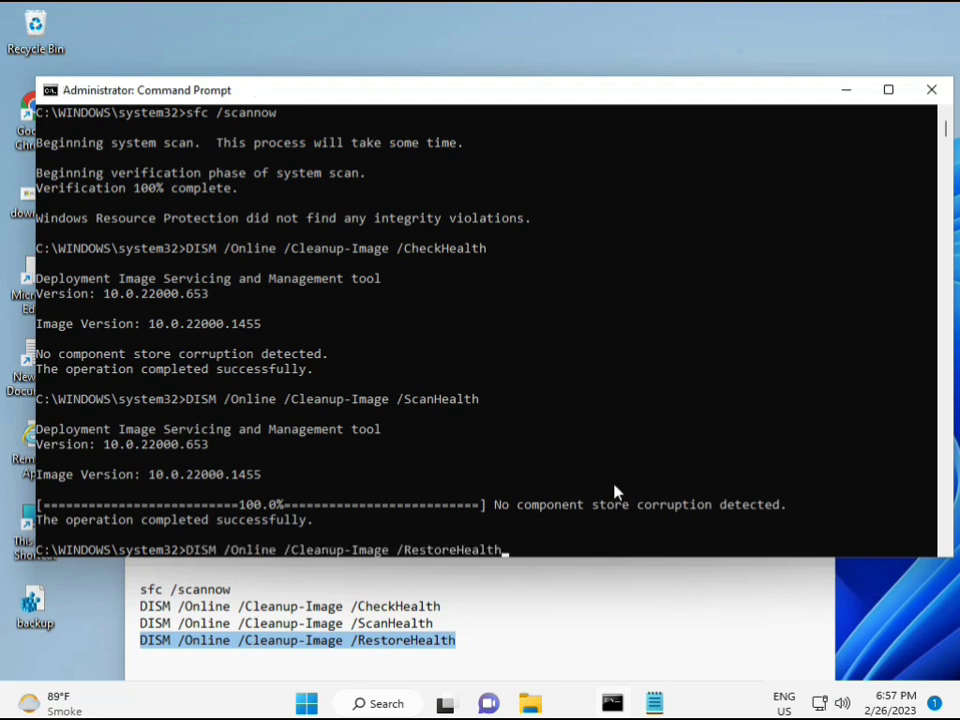
- Run the pasted DISM /Online /Cleanup-Image /RestoreHealth command to start repairing the Windows image
key("Return")
scroll(561, 471, "down", 4)
scroll(519, 439, "up", 9)
left_click_drag(948, 140, 948, 138)
left_click(189, 279)
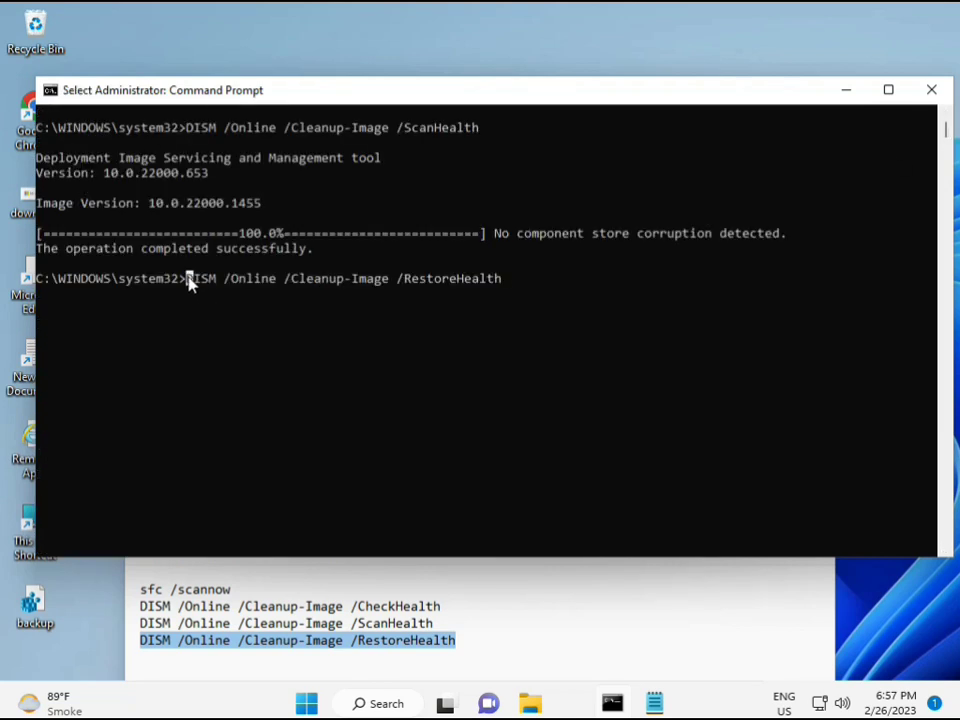
key("Escape")
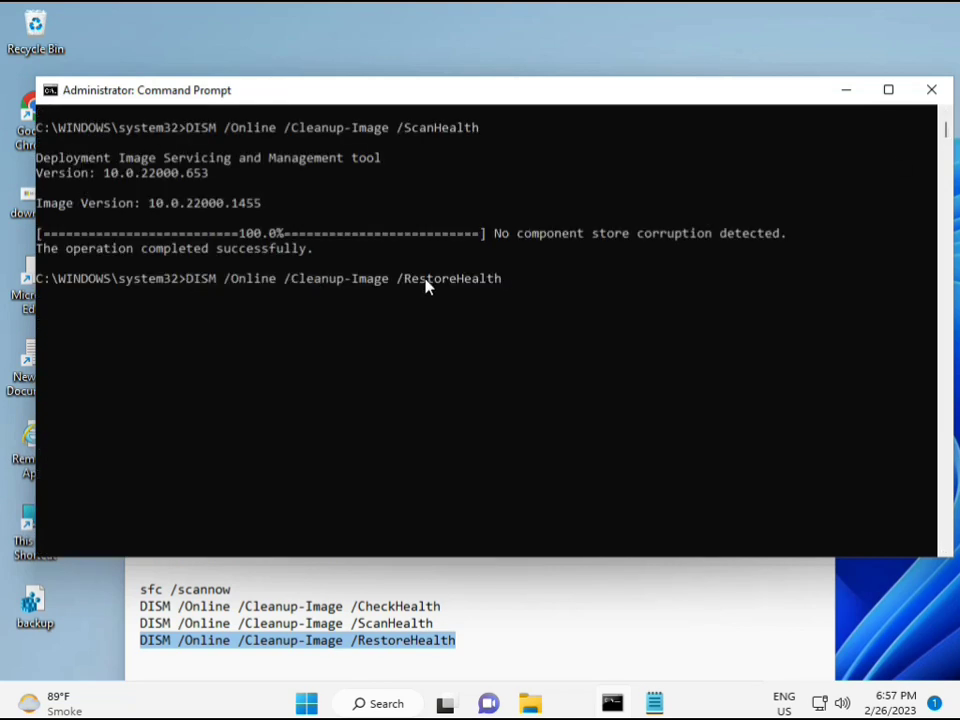
key("Return")
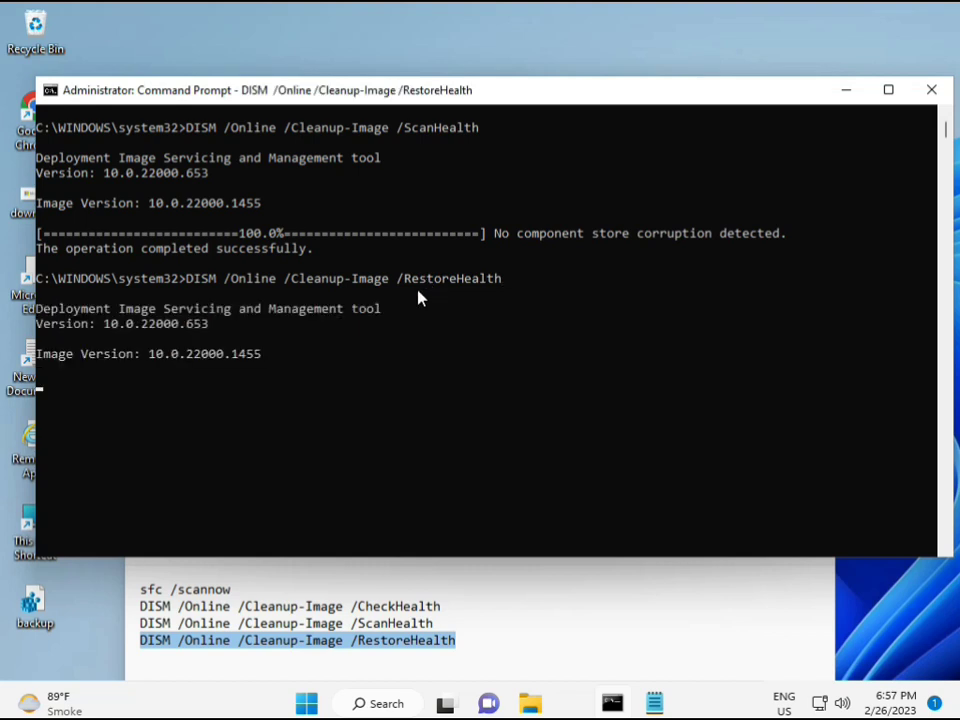